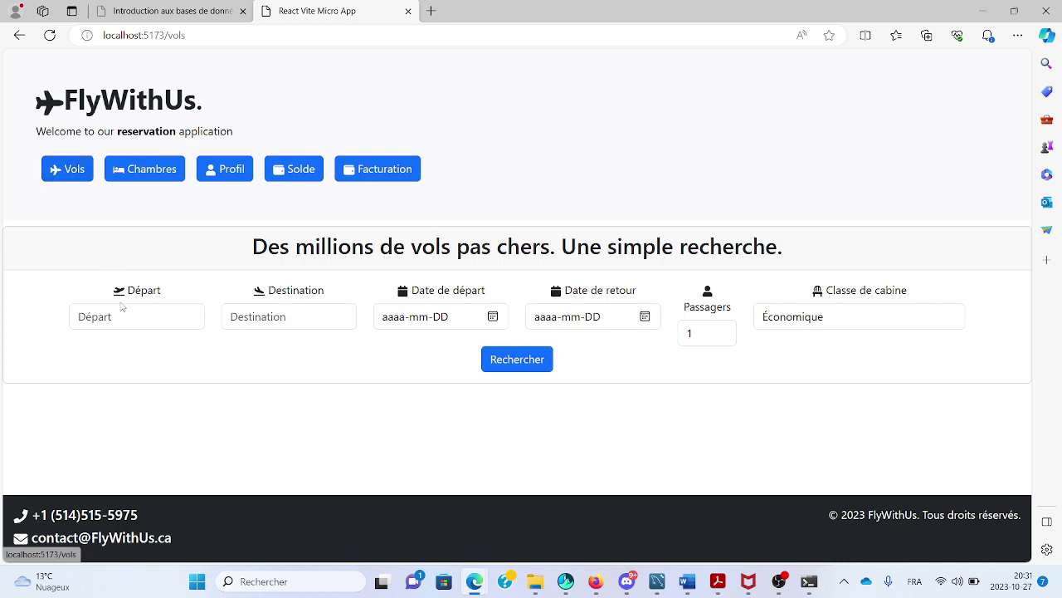
Browse the room search, profile, balance and invoice pages, then return to flight search.
left_click(161, 179)
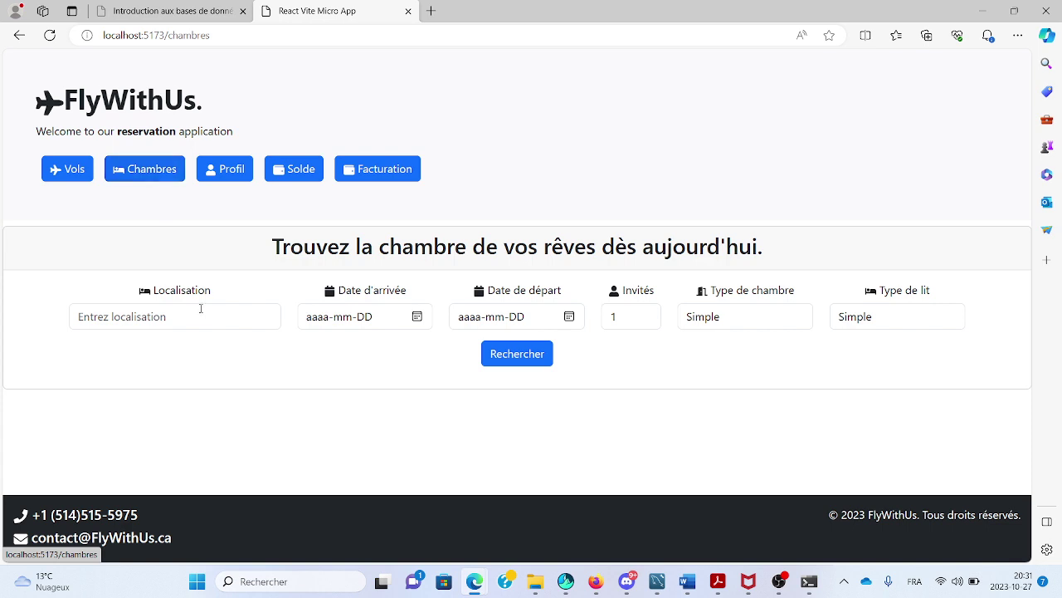
left_click(236, 176)
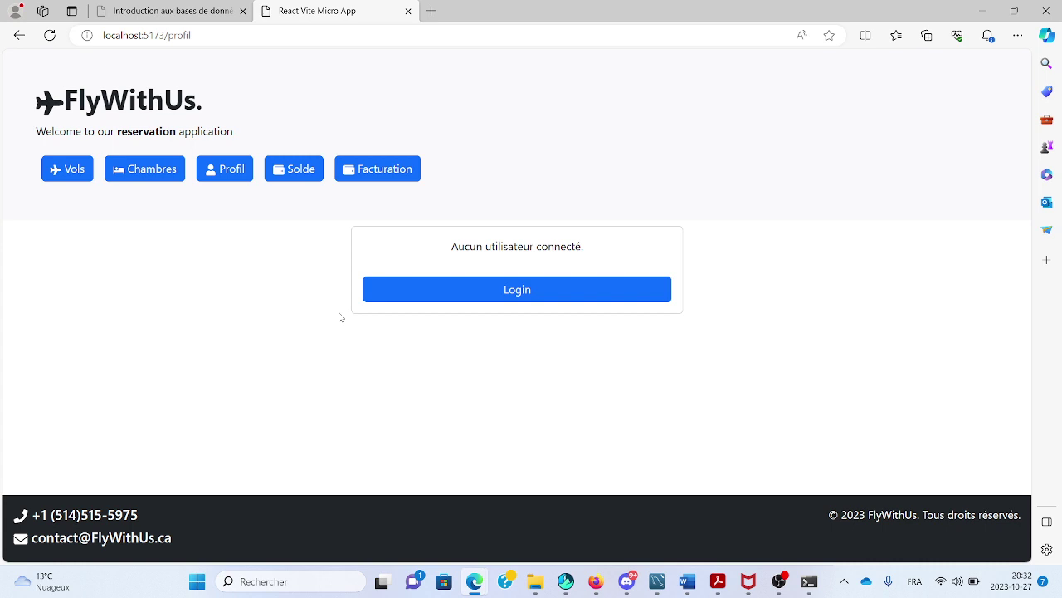
left_click(297, 174)
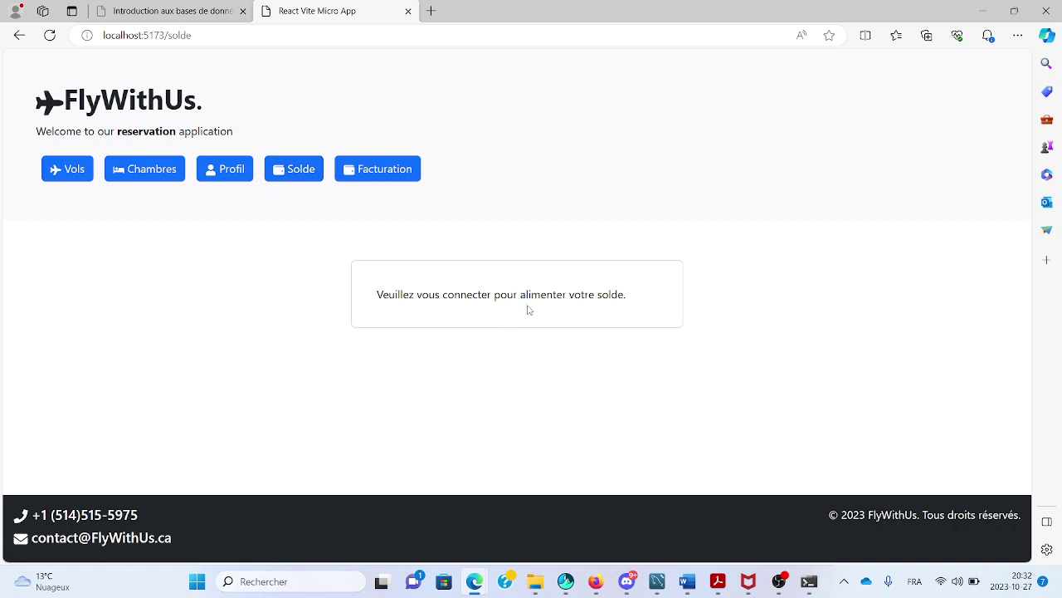
left_click(397, 167)
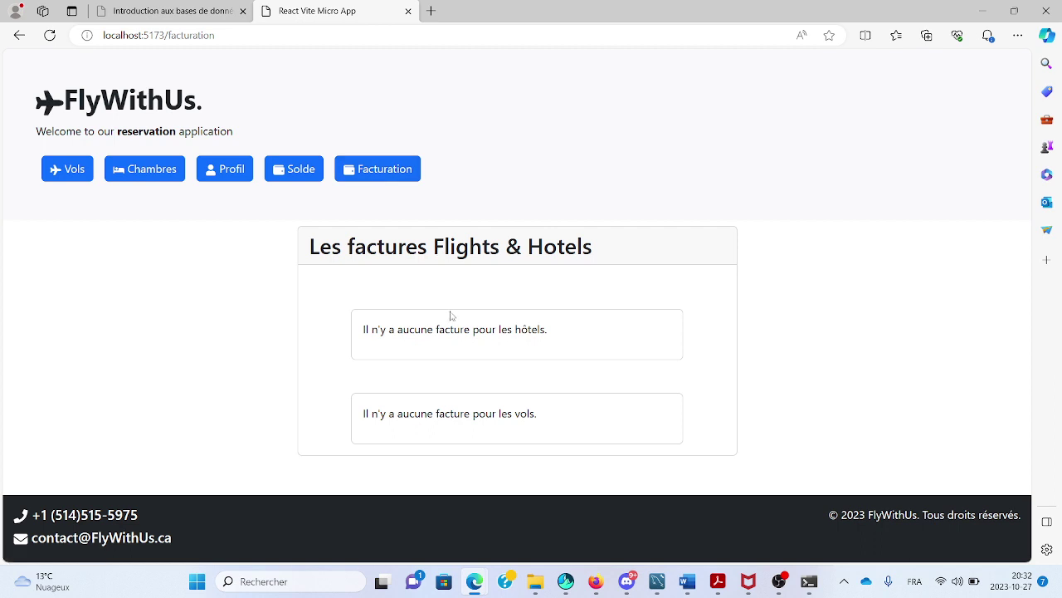
left_click(71, 169)
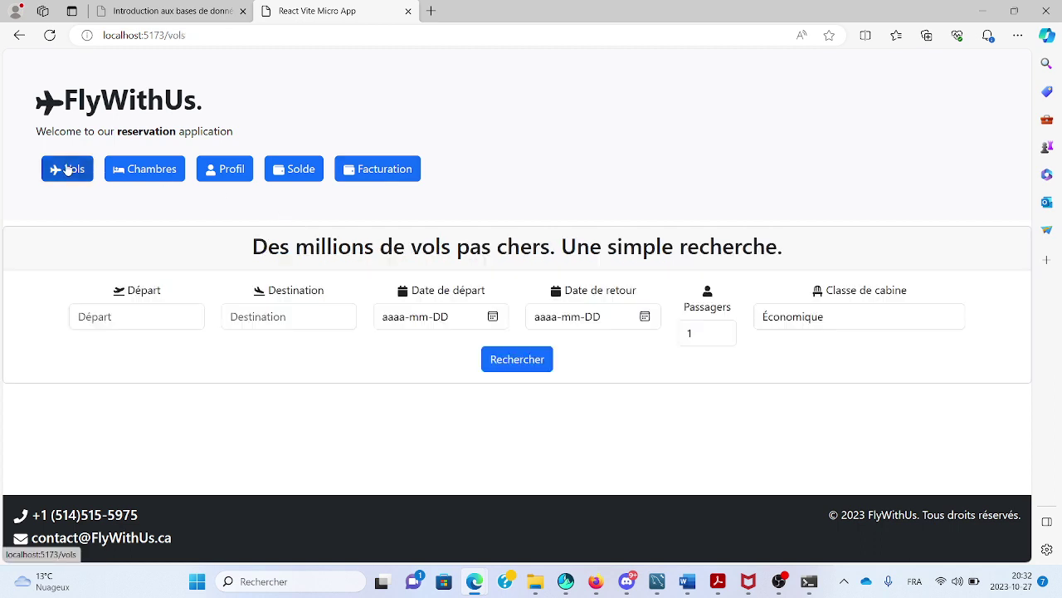
Set the route YUL to ALG, departing 2023-11-15 and returning 2023-11-30.
left_click(113, 316)
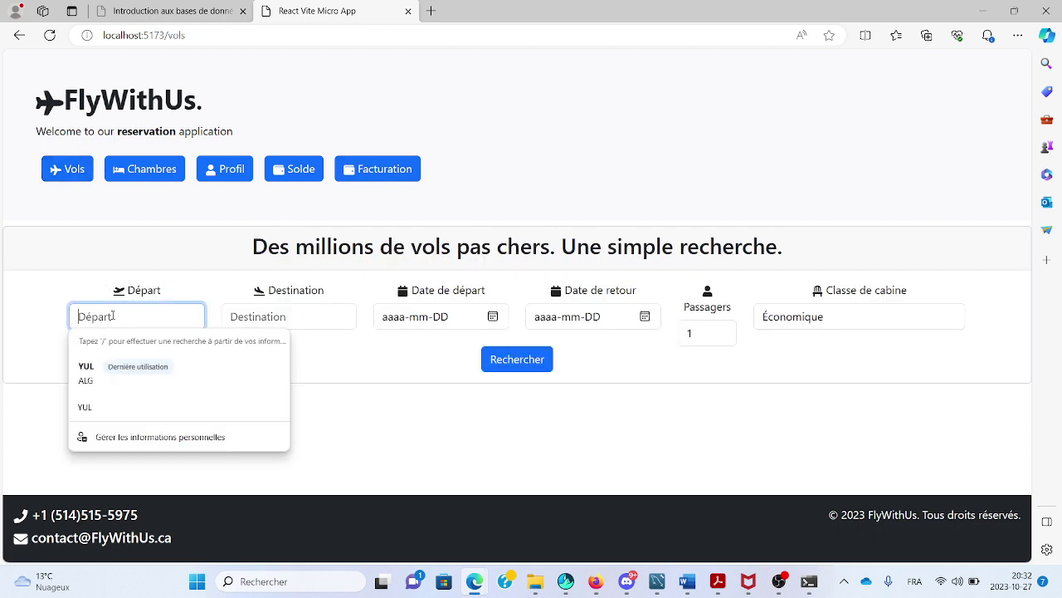
left_click(104, 368)
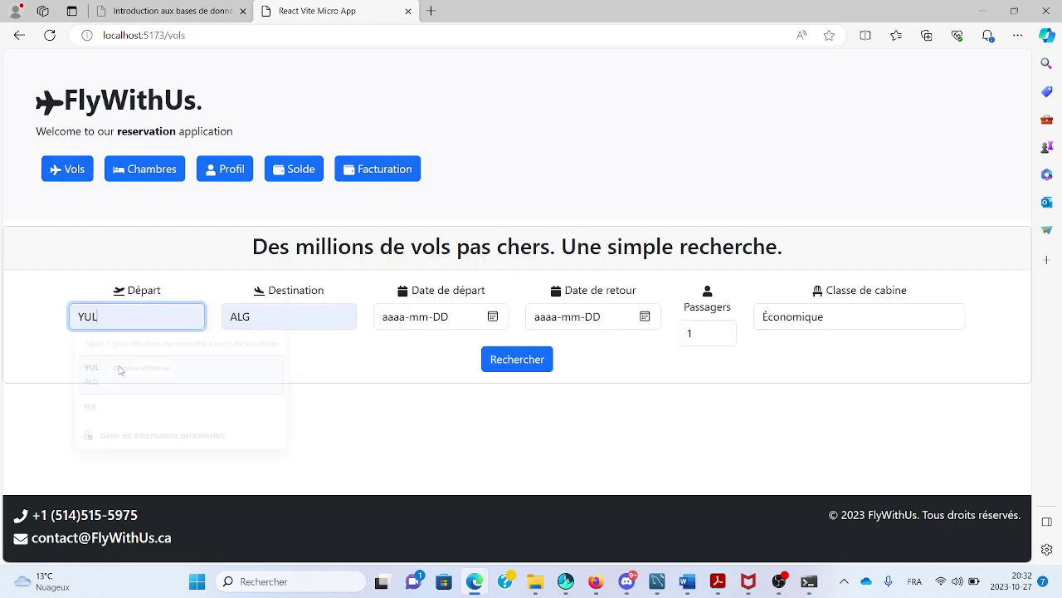
left_click(494, 316)
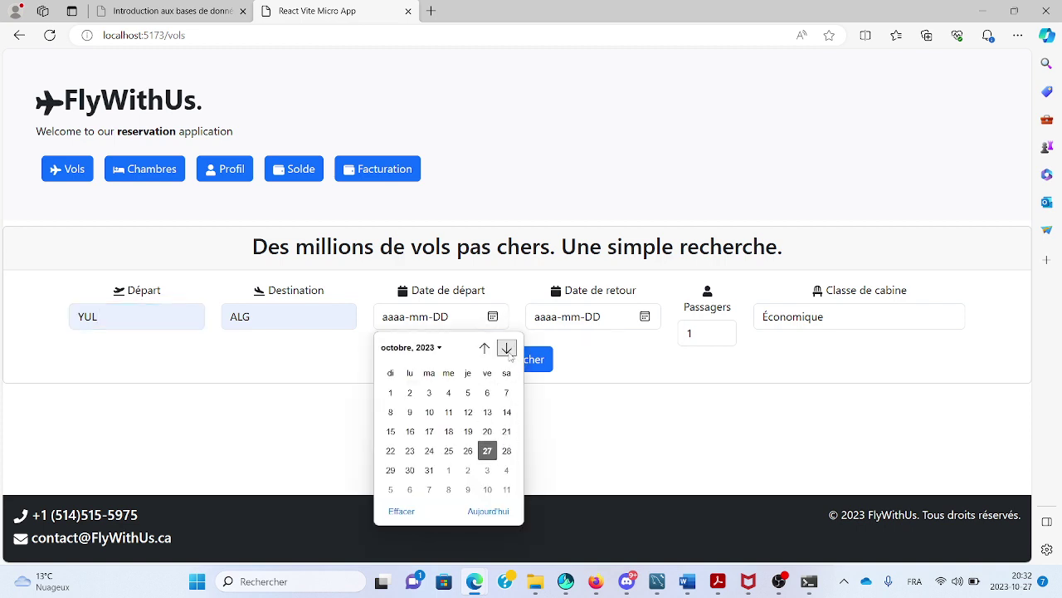
left_click(506, 347)
left_click(449, 432)
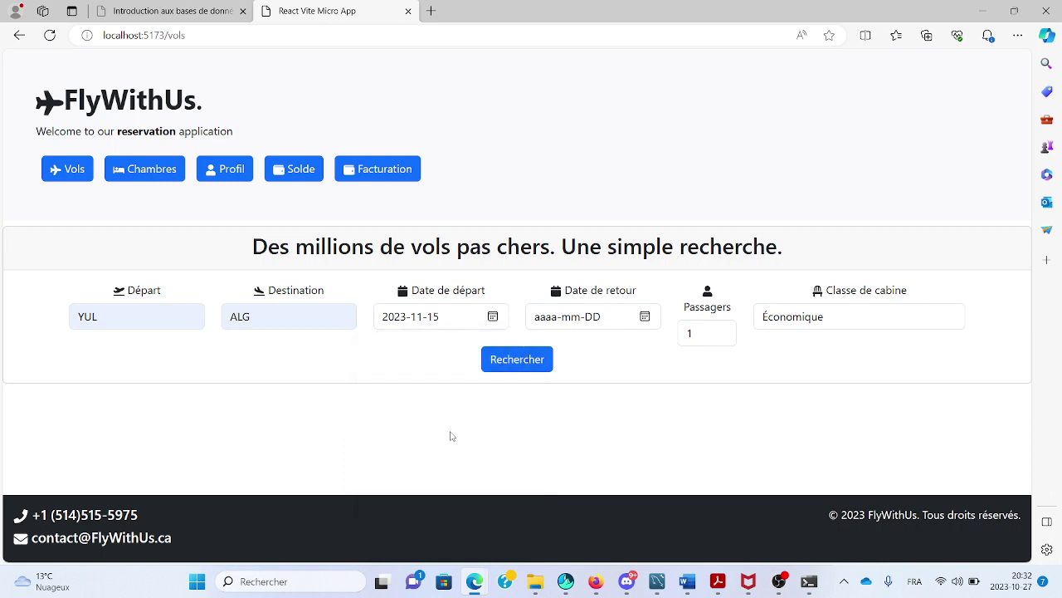
left_click(648, 320)
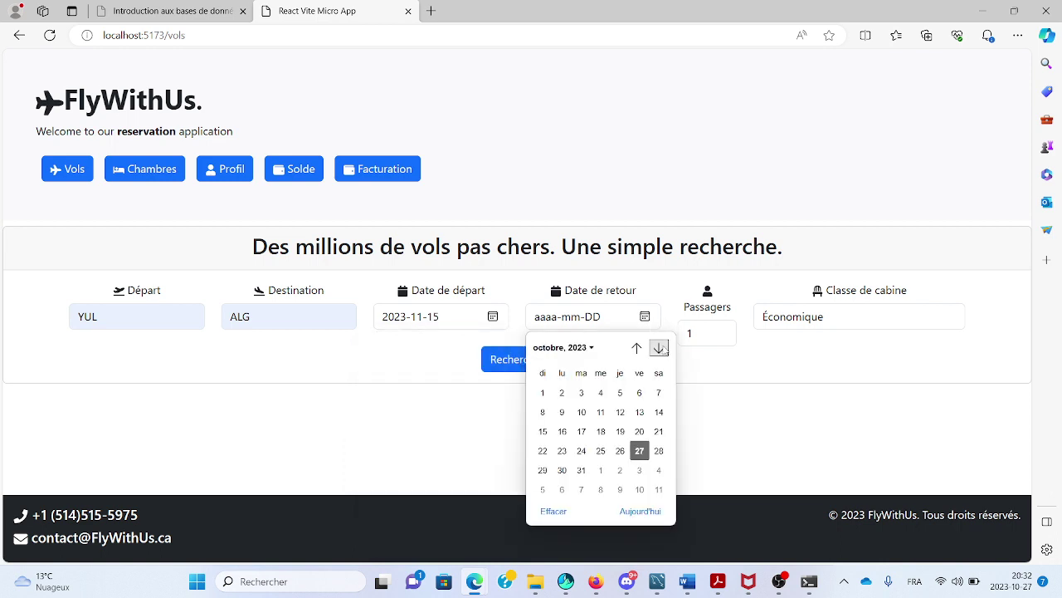
left_click(659, 347)
left_click(620, 470)
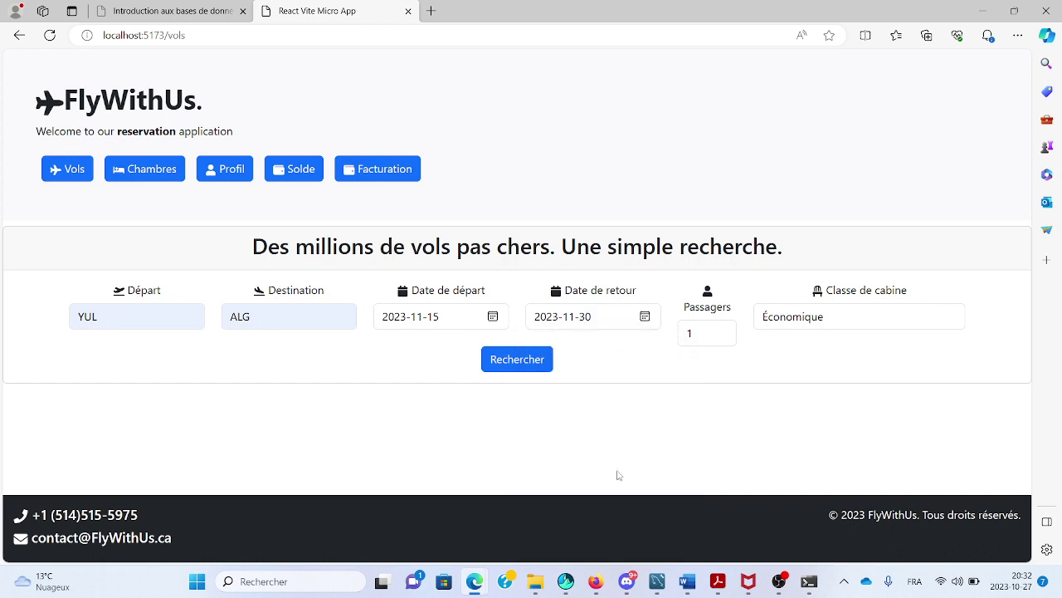
Keep Économique class and search, reviewing TK flight 36 at 1181 CAD.
left_click(825, 318)
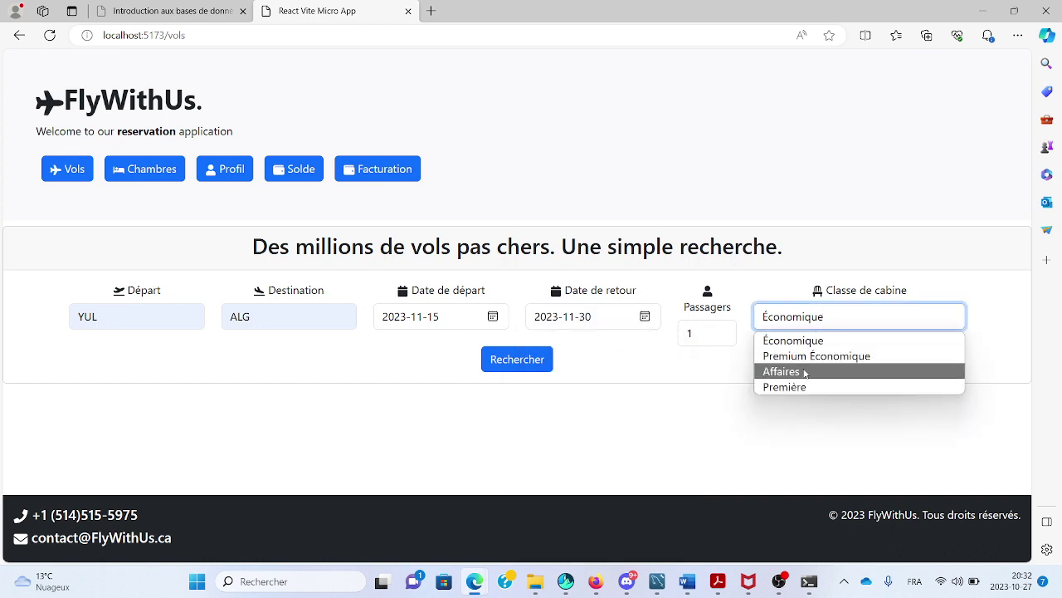
left_click(670, 430)
left_click(500, 368)
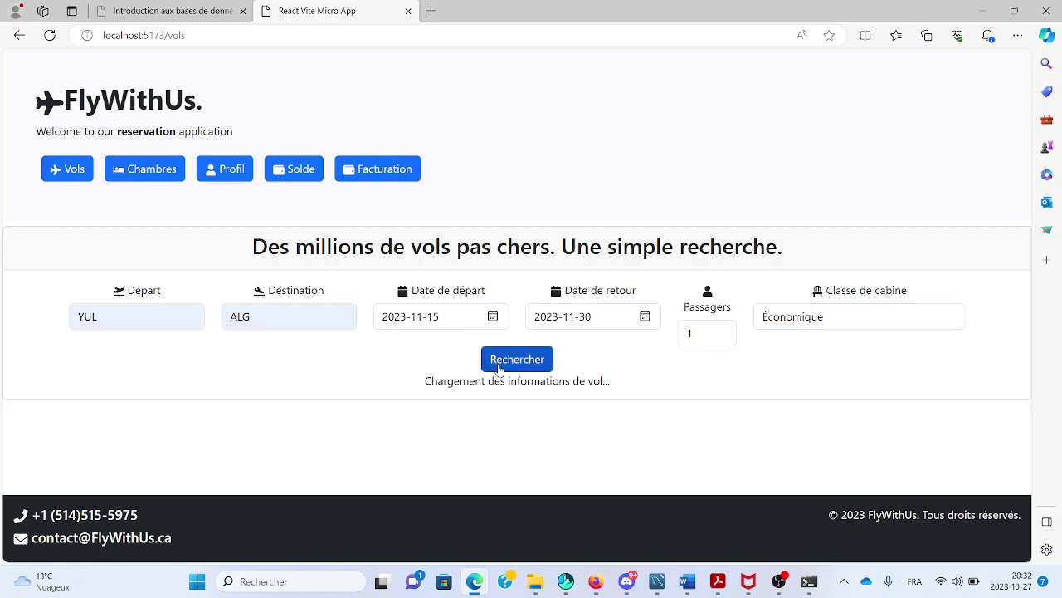
scroll(502, 368, "down", 2)
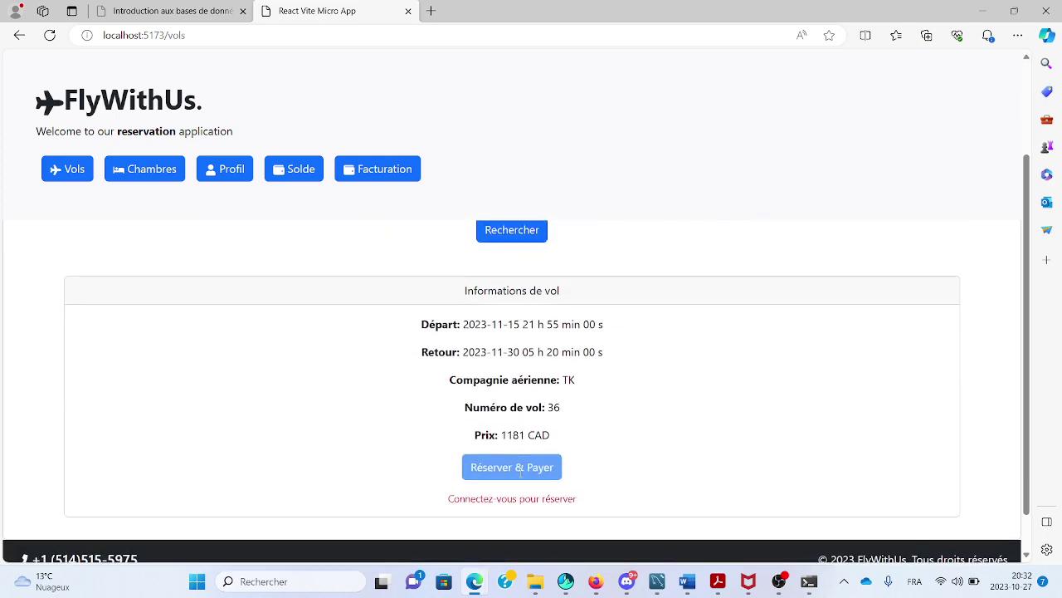
scroll(522, 483, "down", 1)
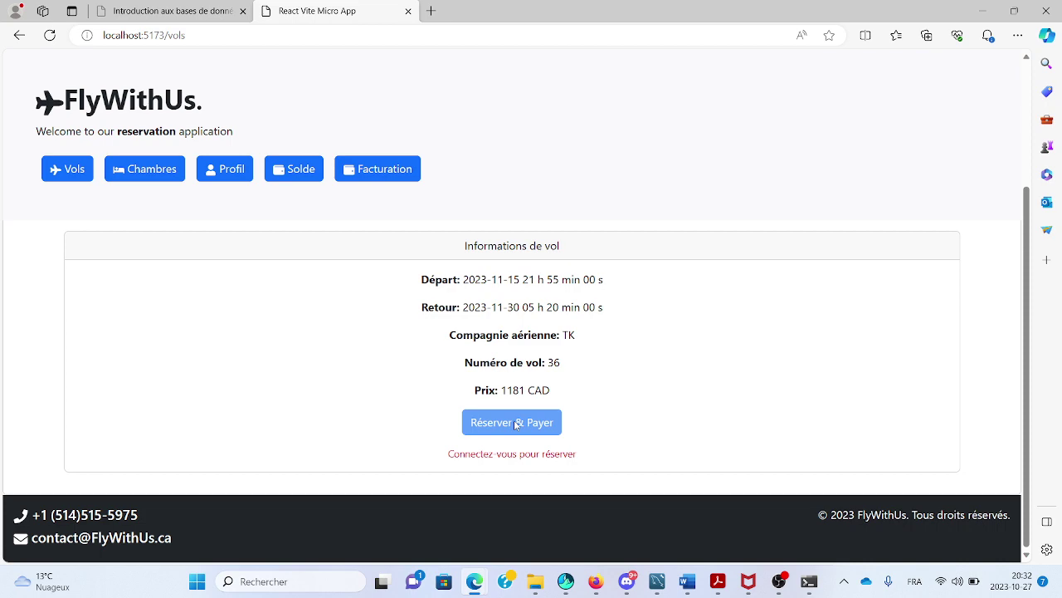
scroll(514, 423, "up", 4)
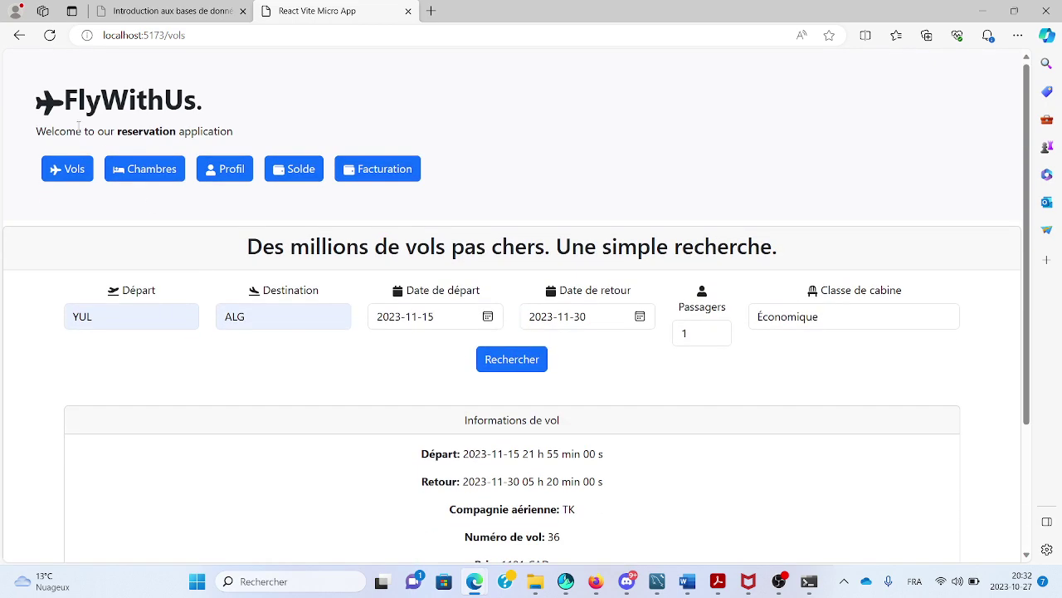
left_click(142, 169)
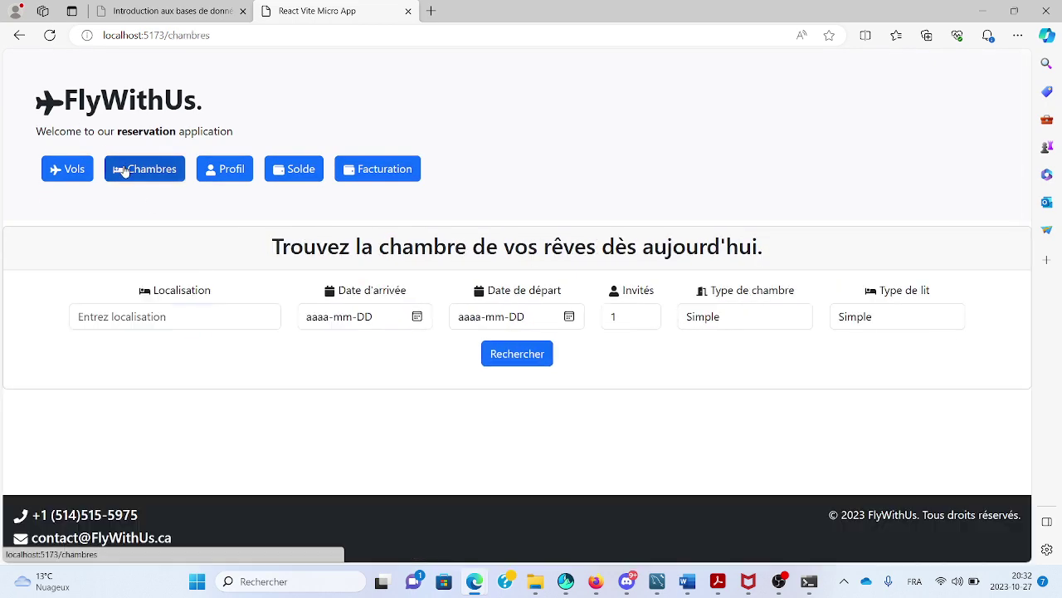
Enter TORONTO as the location, arriving 2023-10-27 and checking out 2023-11-02.
left_click(155, 316)
left_click(133, 365)
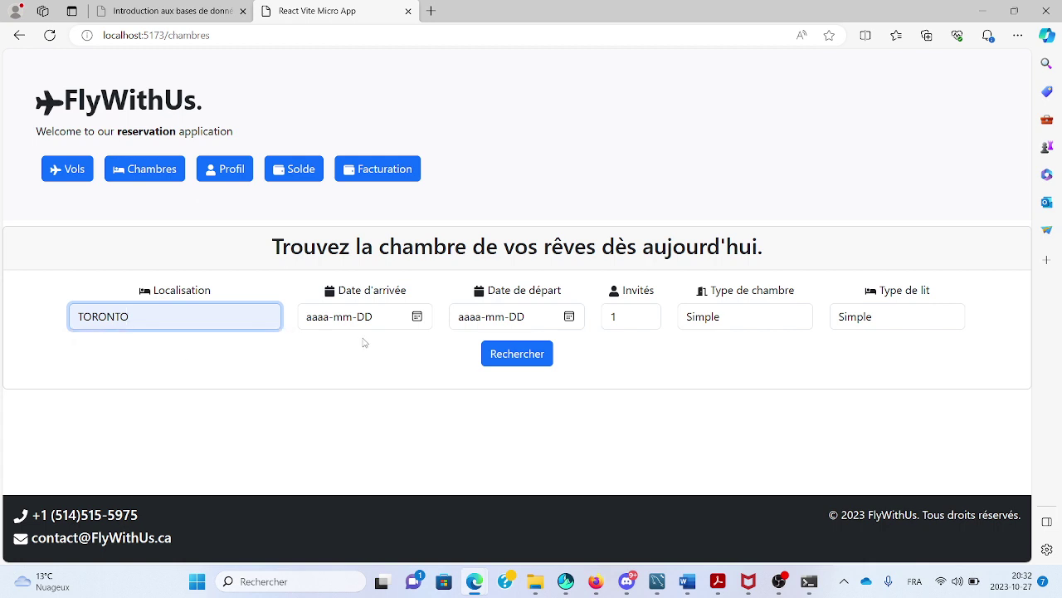
left_click(418, 317)
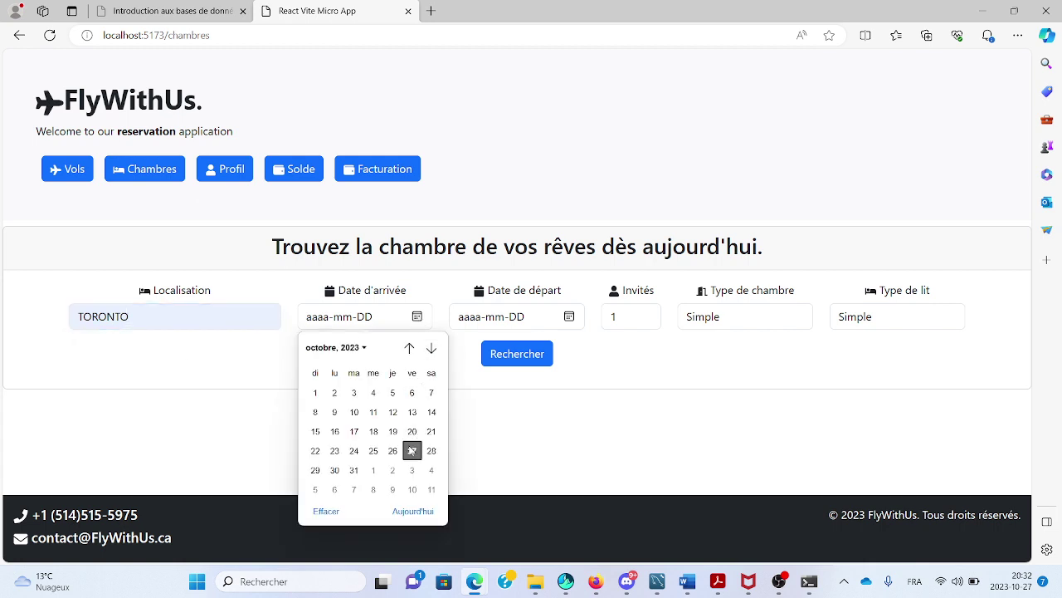
left_click(412, 451)
left_click(570, 317)
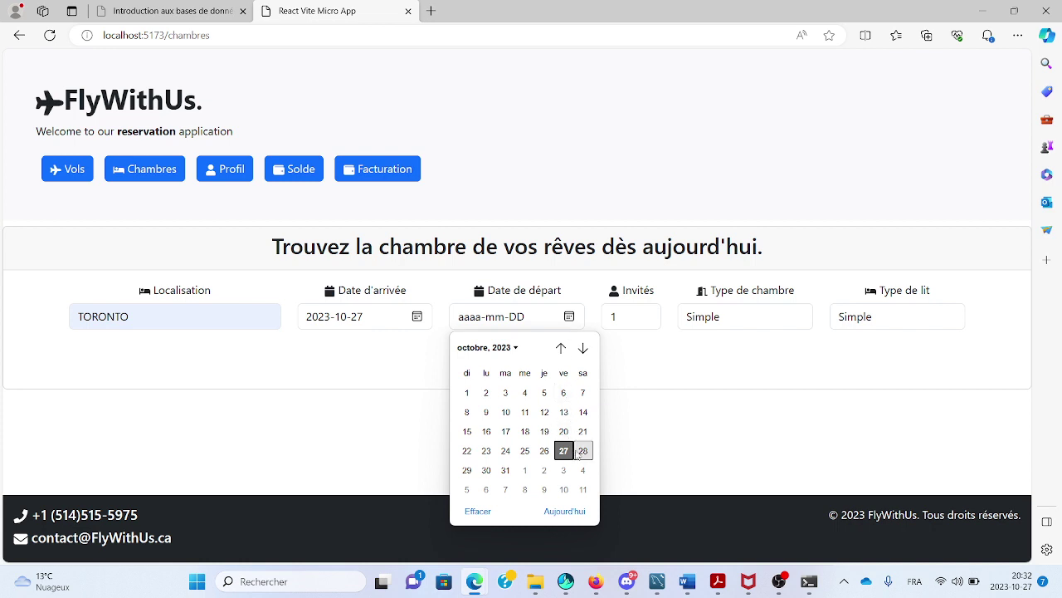
left_click(543, 470)
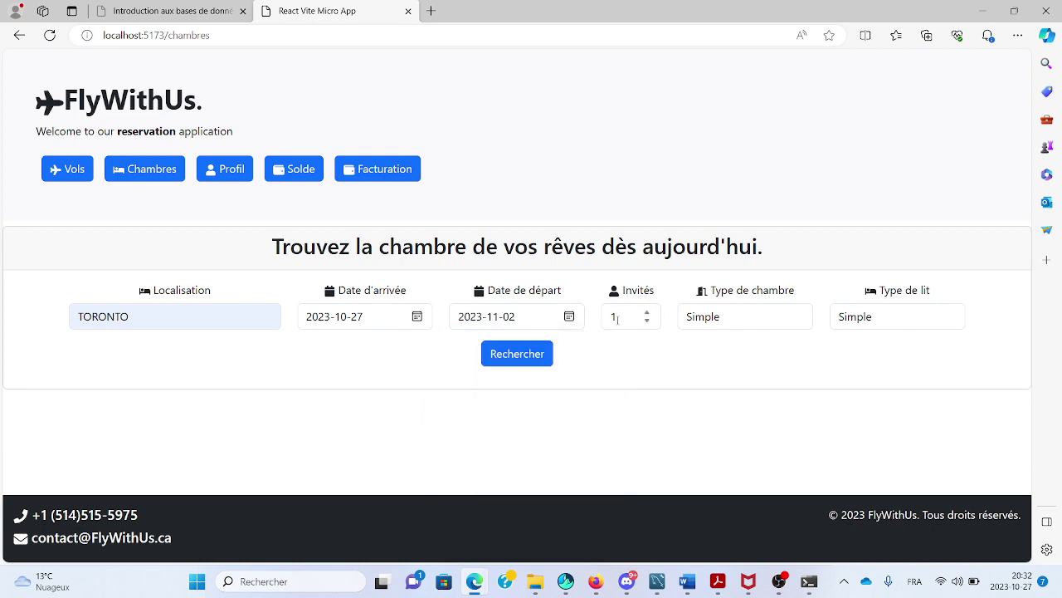
Keep the Simple room settings and search, browsing hotels like Shangri-La Toronto at 4814.67.
left_click(718, 323)
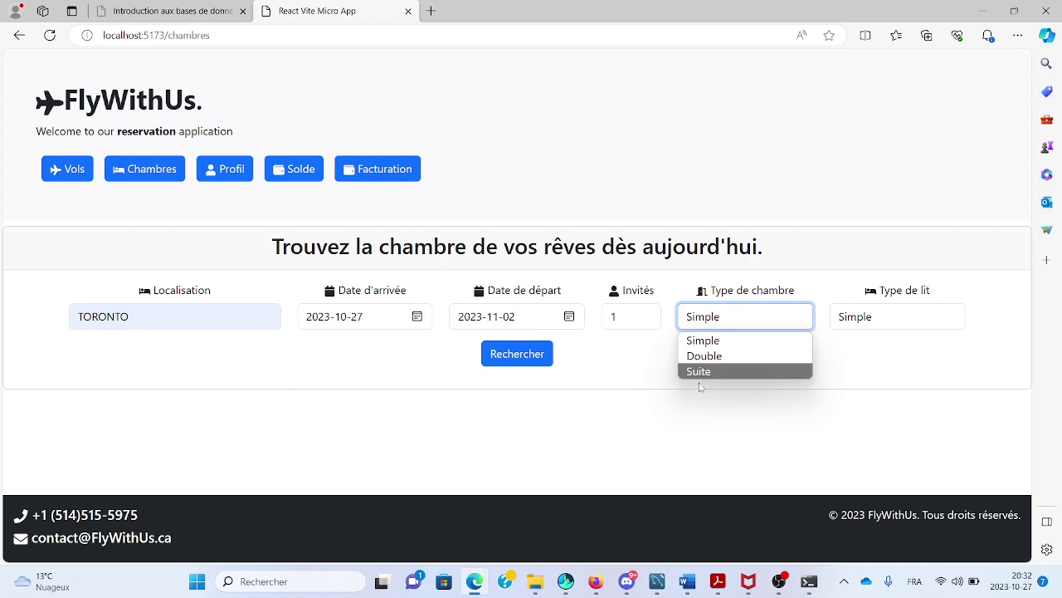
left_click(904, 313)
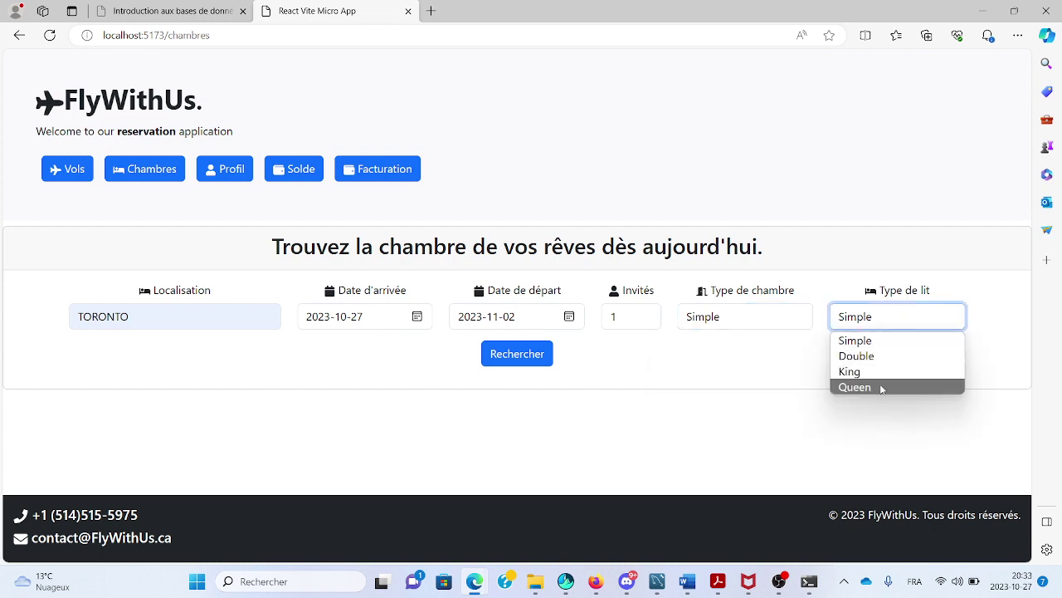
left_click(548, 359)
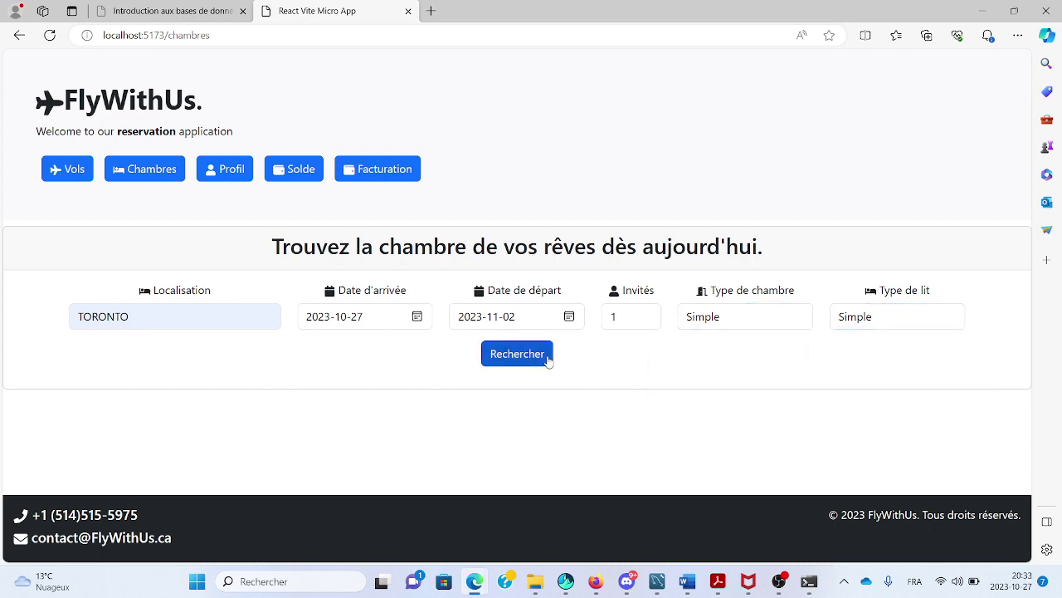
scroll(539, 455, "down", 8)
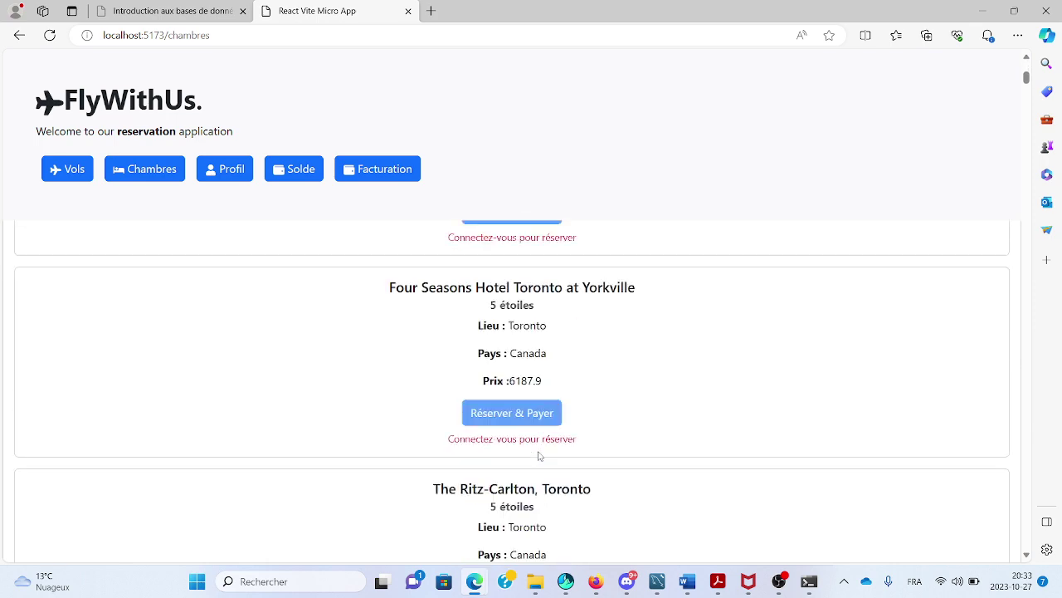
scroll(540, 455, "down", 3)
scroll(540, 455, "up", 15)
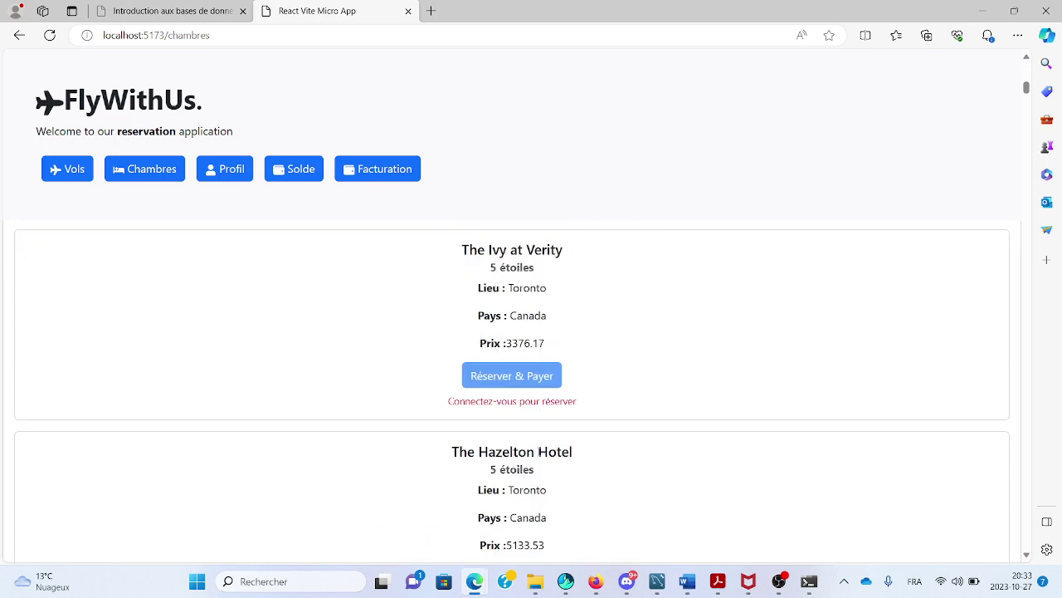
scroll(539, 455, "down", 3)
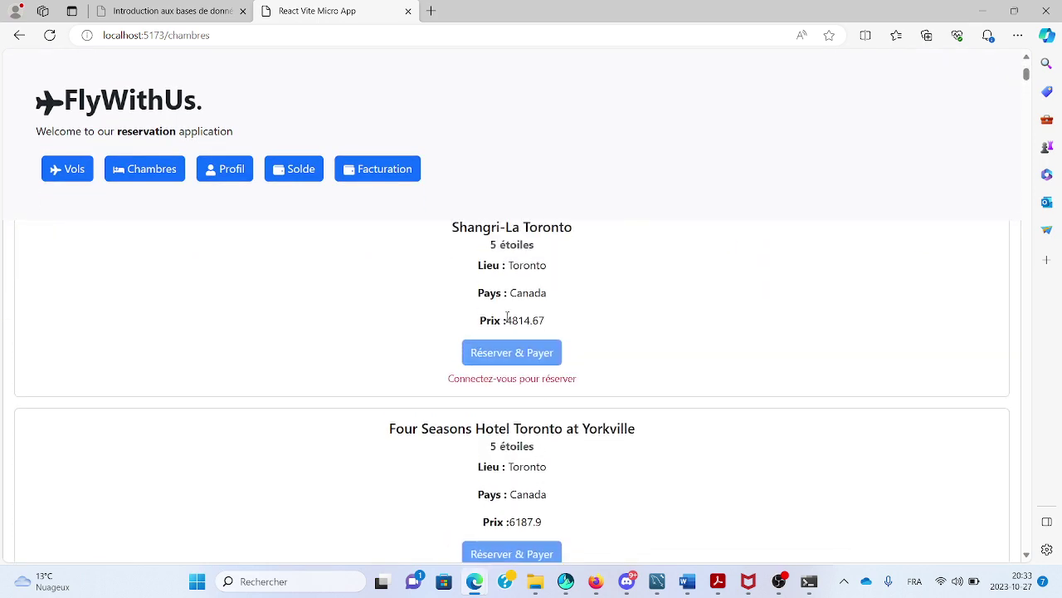
scroll(482, 446, "up", 3)
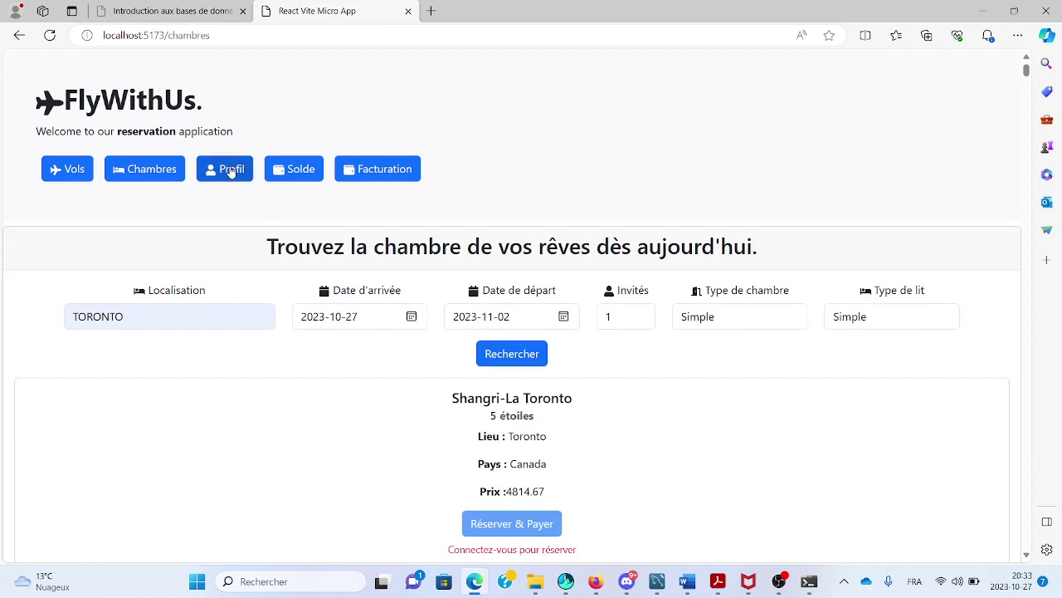
Go from the profile page to the login form and open the registration form.
left_click(230, 171)
scroll(482, 361, "down", 1)
scroll(481, 361, "up", 1)
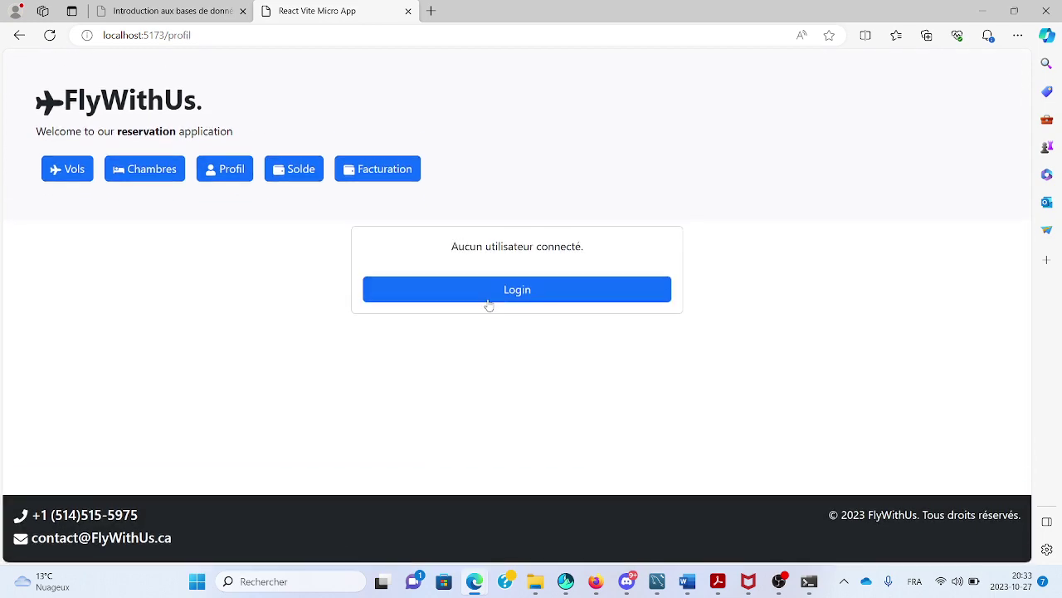
left_click(489, 290)
scroll(482, 394, "down", 3)
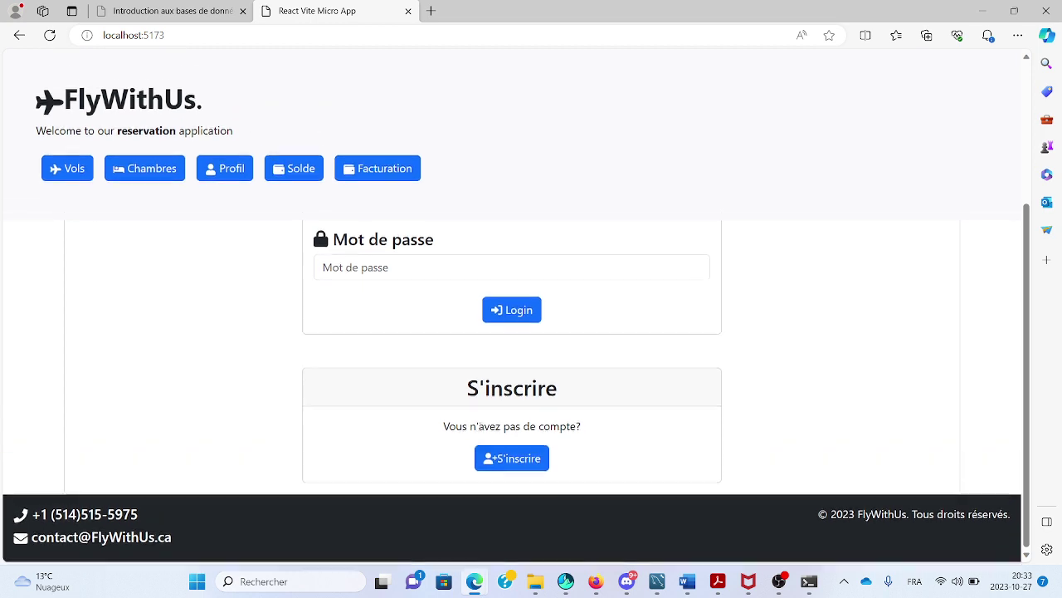
left_click(489, 459)
scroll(486, 456, "down", 2)
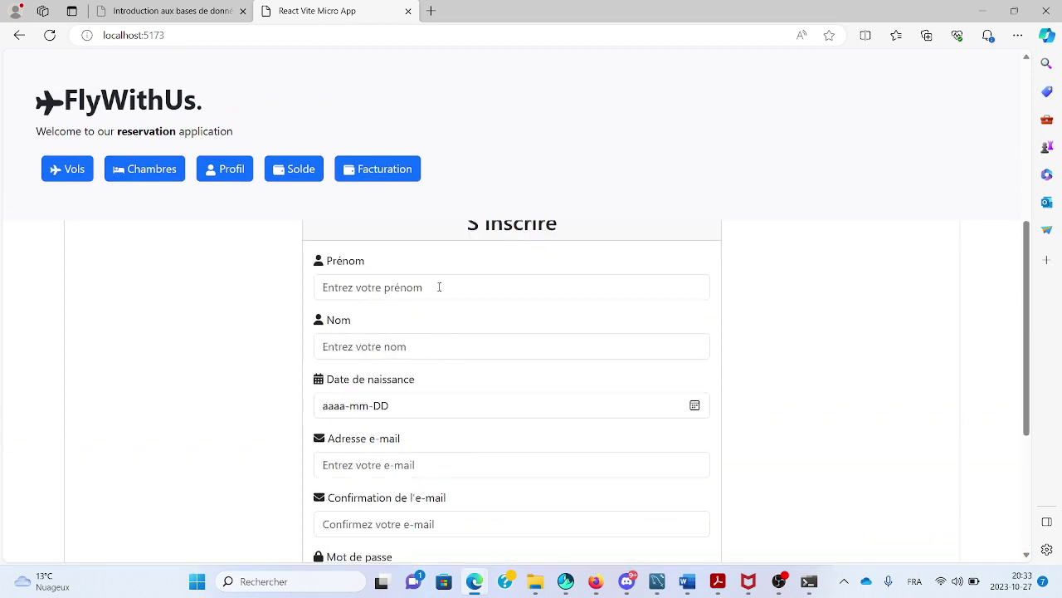
Enter the first name, last name and birth date 2005-02-12.
left_click(439, 284)
type("kev")
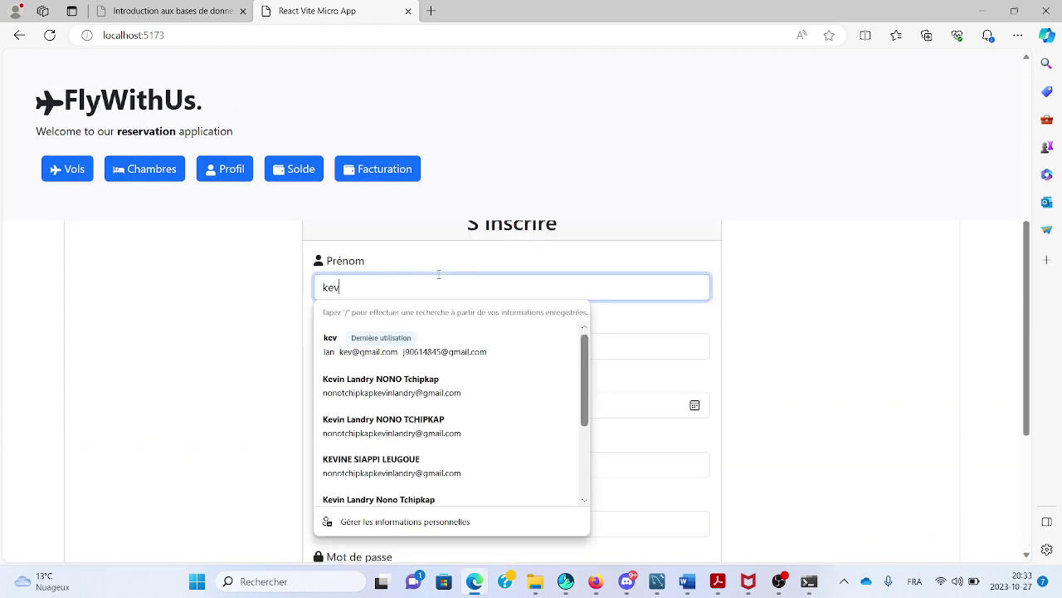
left_click(608, 367)
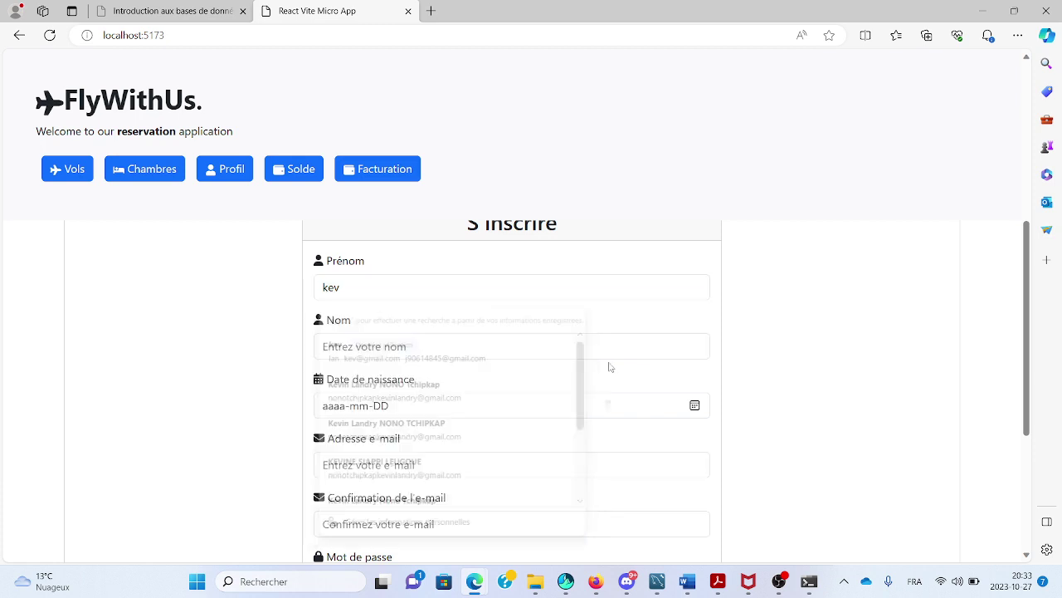
left_click(593, 347)
type("lan")
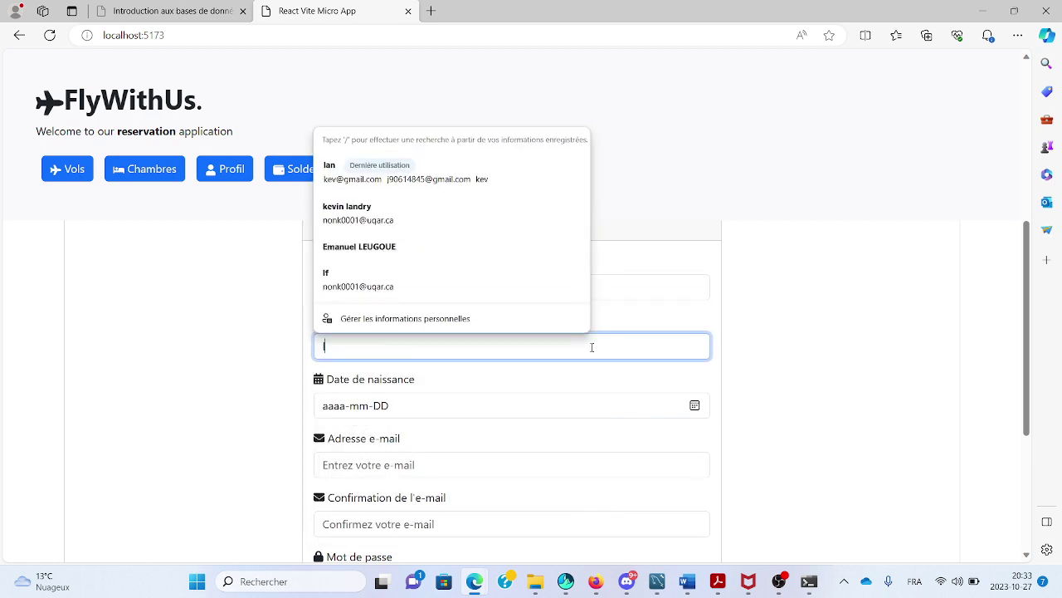
left_click(626, 405)
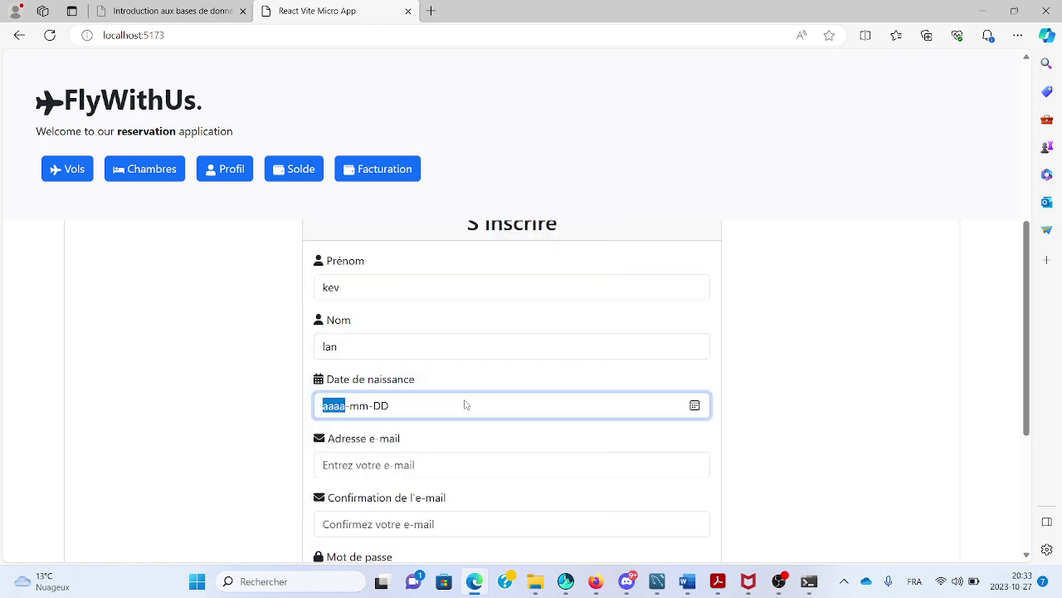
type("2005-00-DD")
left_click(363, 405)
type("01")
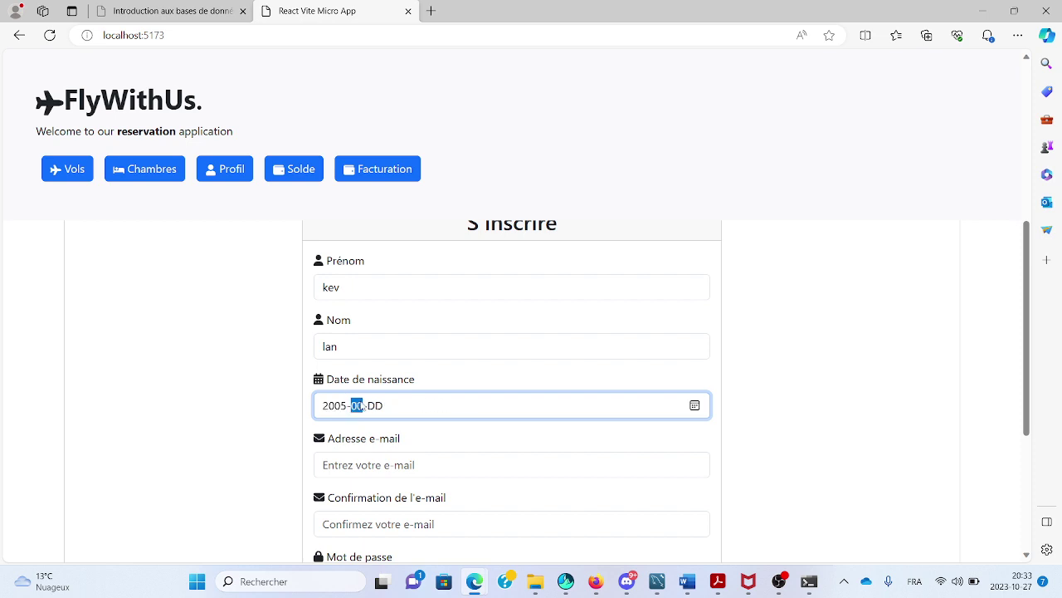
type("01")
Fill in the account's e-mail address from the saved suggestion.
scroll(363, 405, "down", 1)
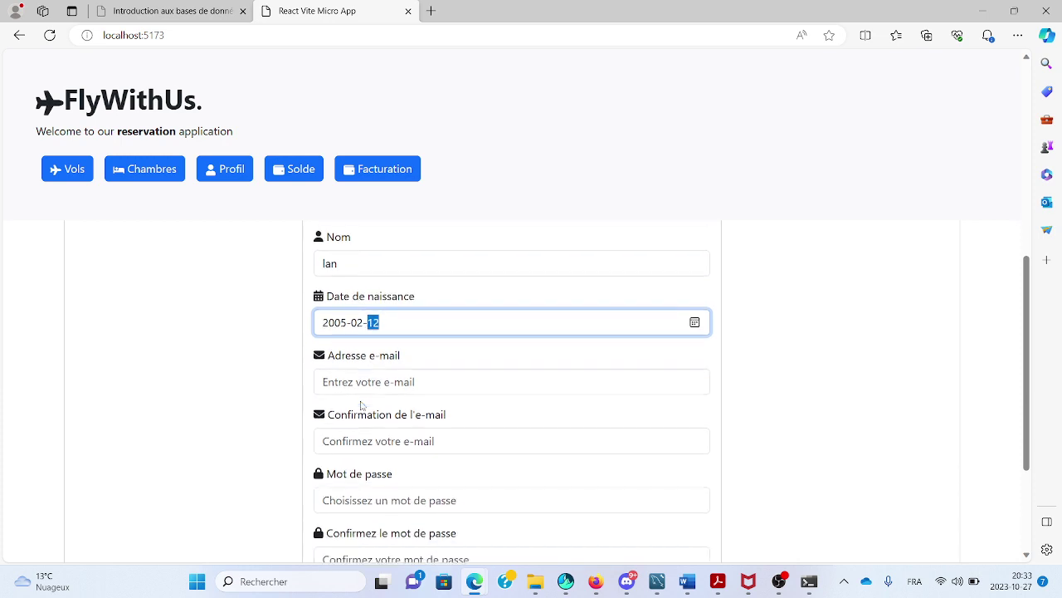
left_click(358, 381)
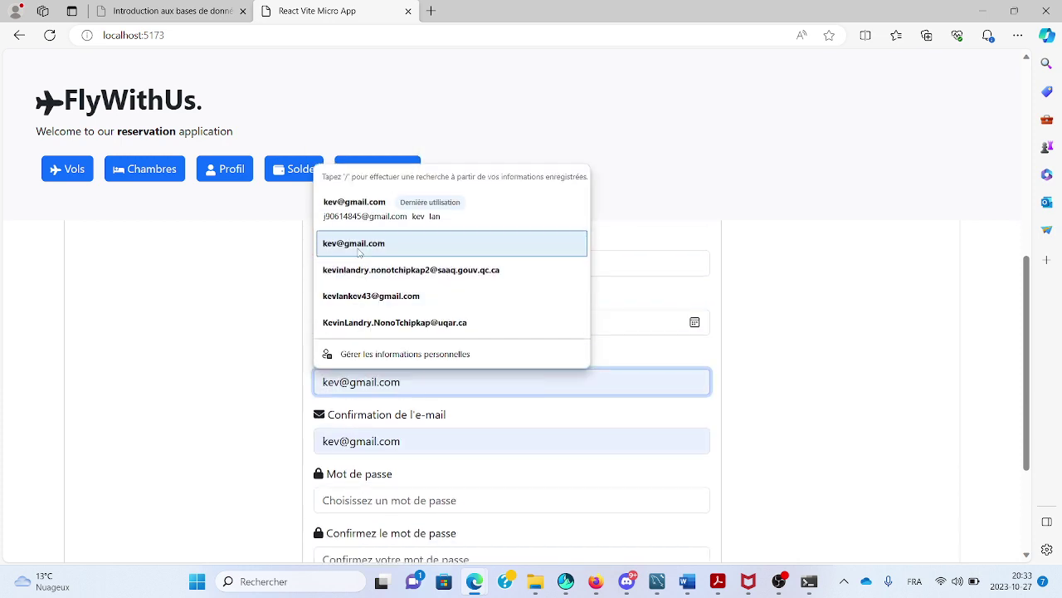
left_click(359, 247)
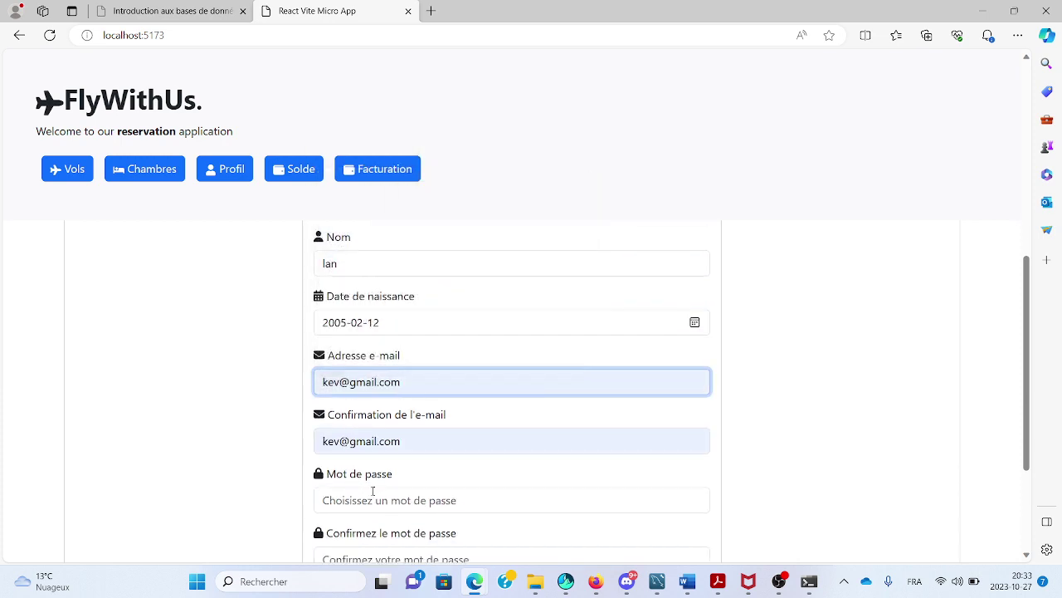
left_click(371, 498)
type("••")
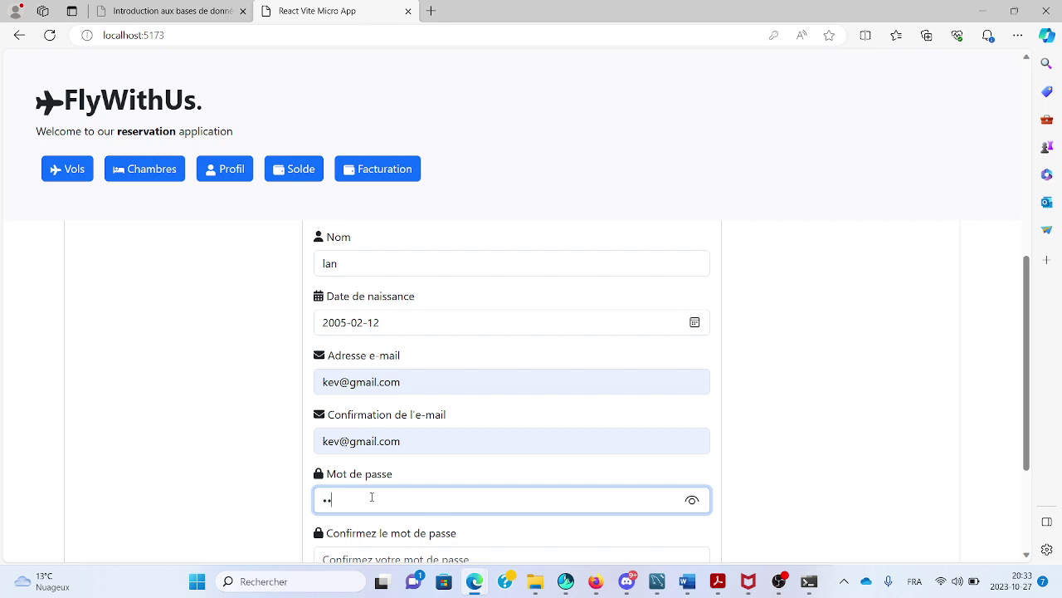
key("BackSpace")
key("BackSpace")
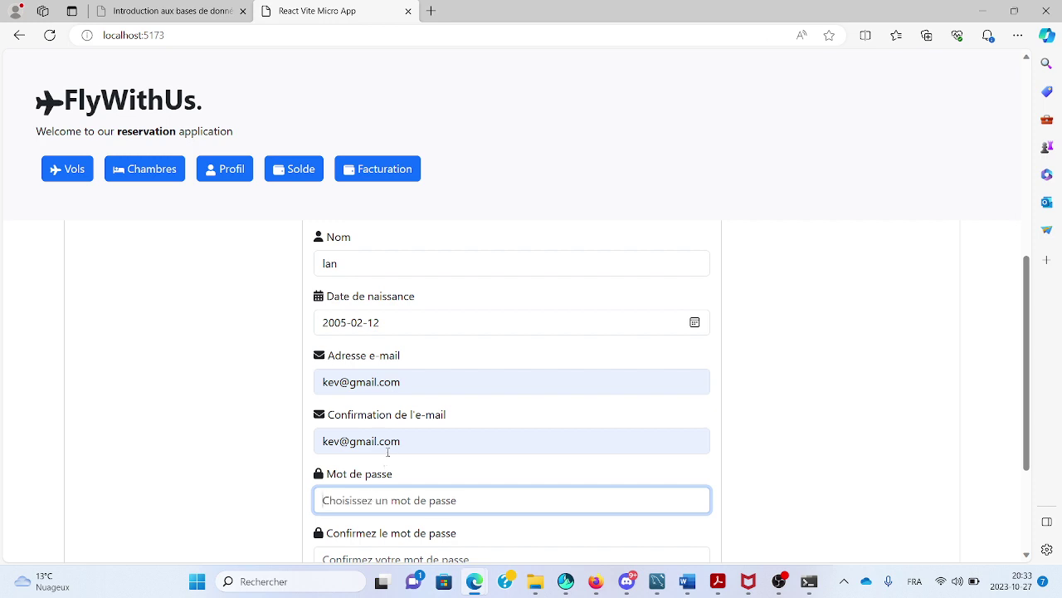
Fill in the confirmation e-mail, the password and the password confirmation.
left_click(340, 446)
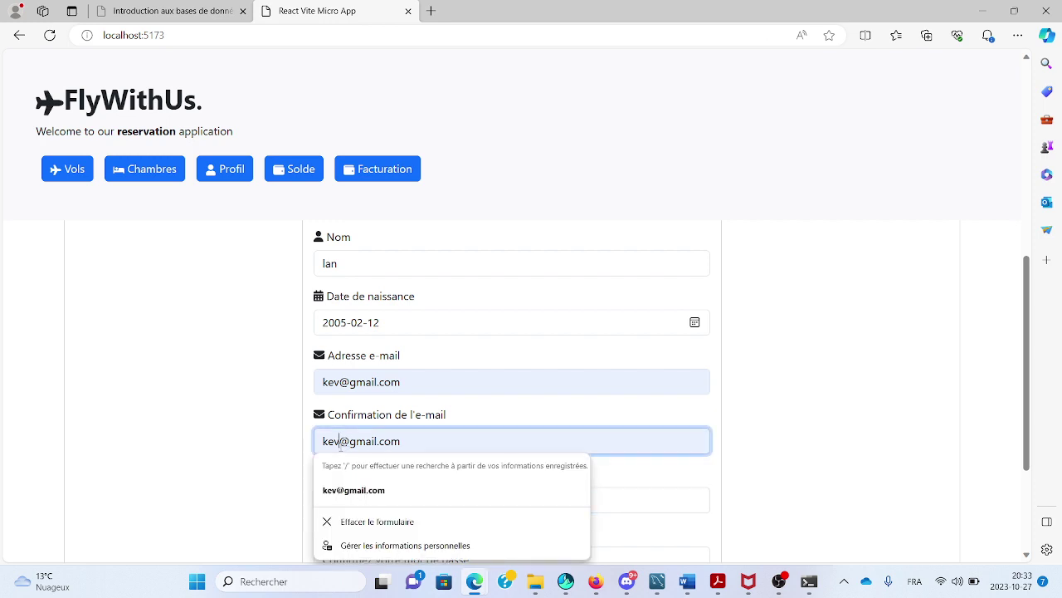
type("v")
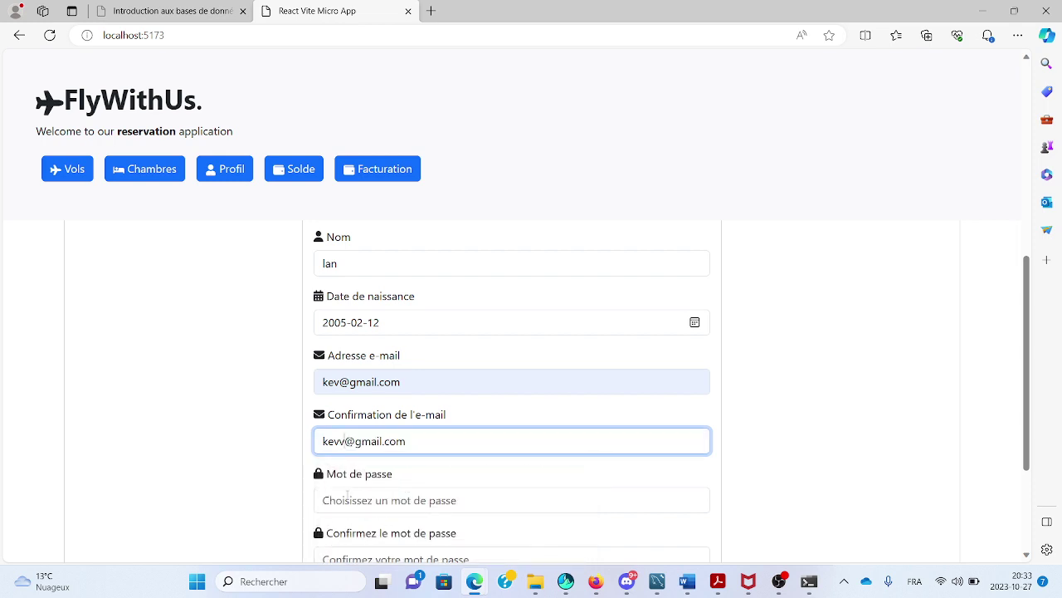
left_click(347, 494)
type("12")
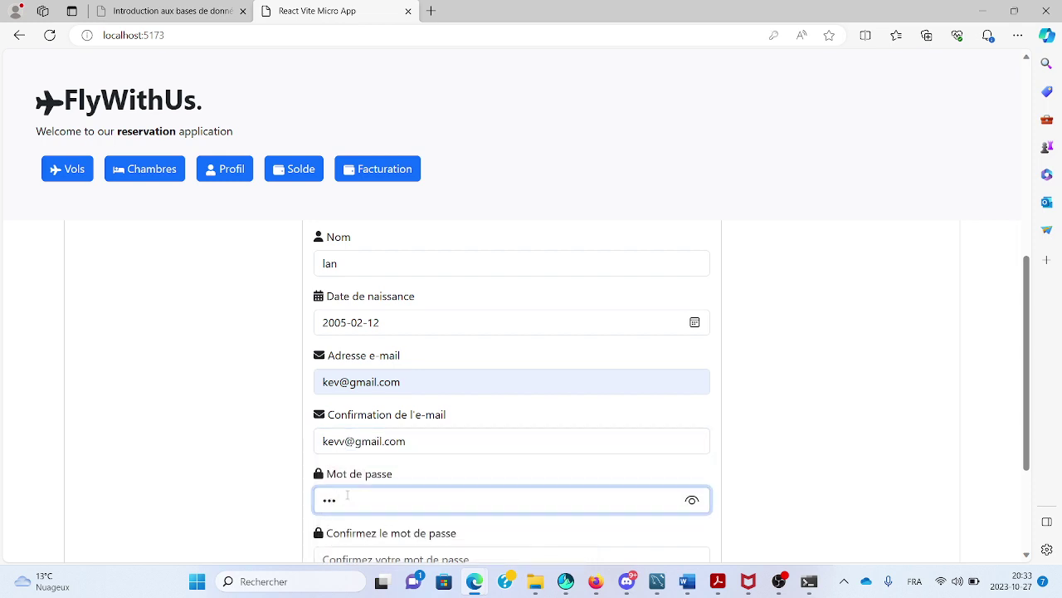
left_click(340, 548)
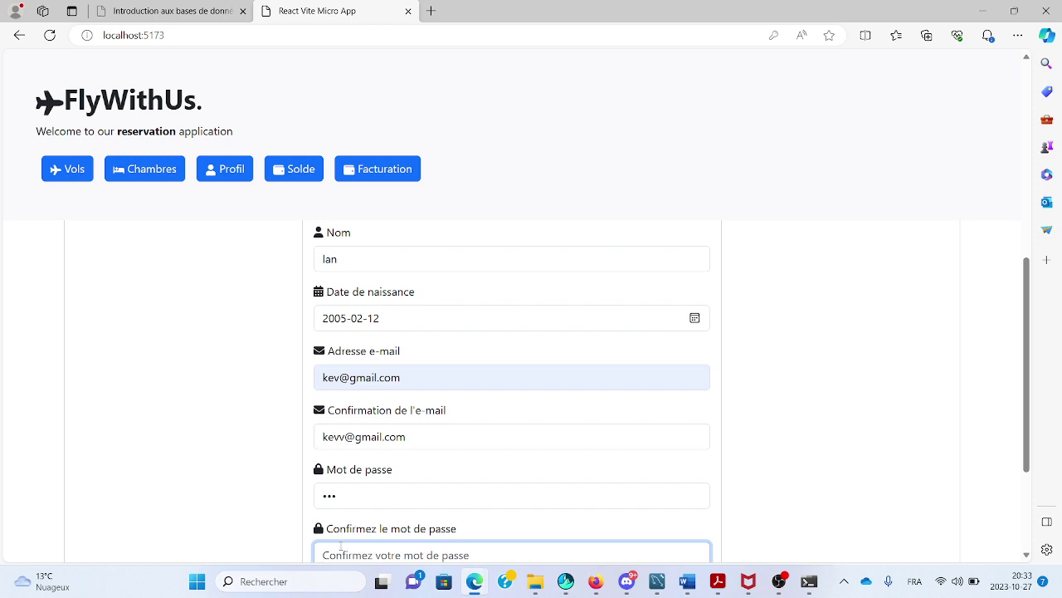
type("123")
scroll(341, 515, "down", 3)
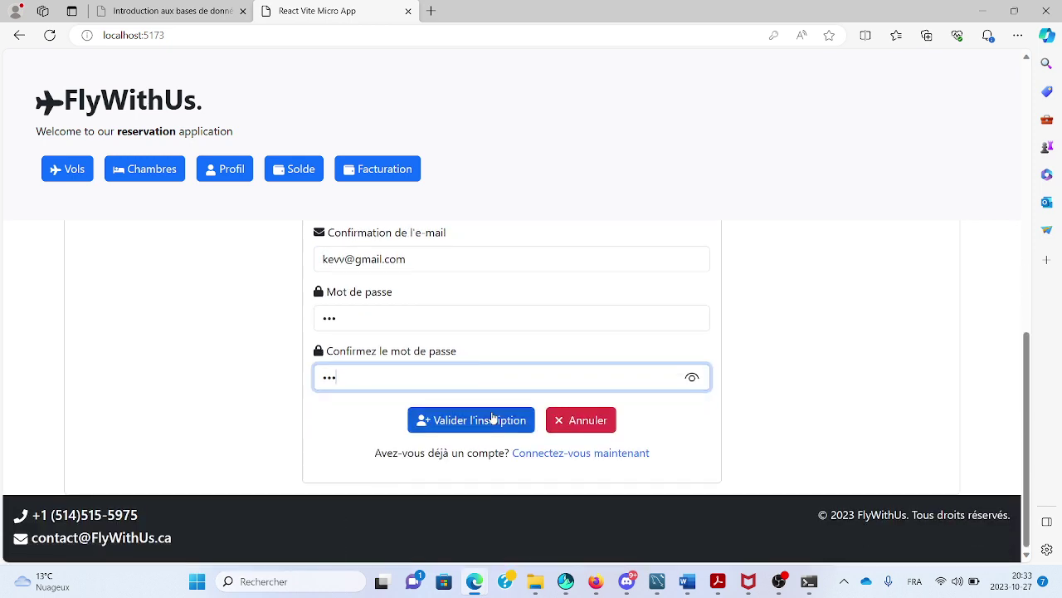
Submit the form, then delete the extra 'v' from the confirmation e-mail.
left_click(493, 418)
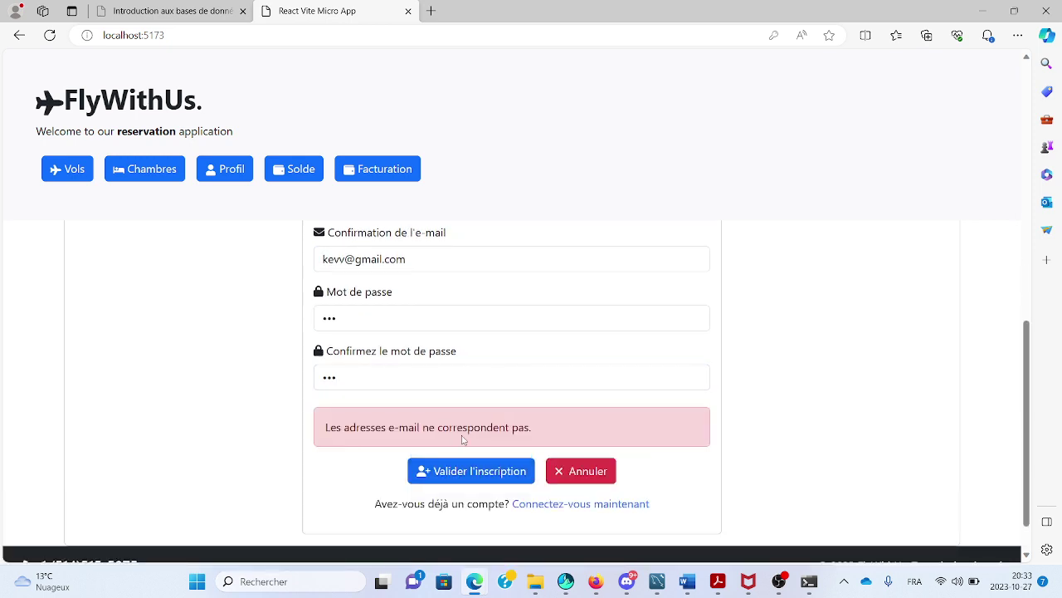
scroll(462, 439, "up", 3)
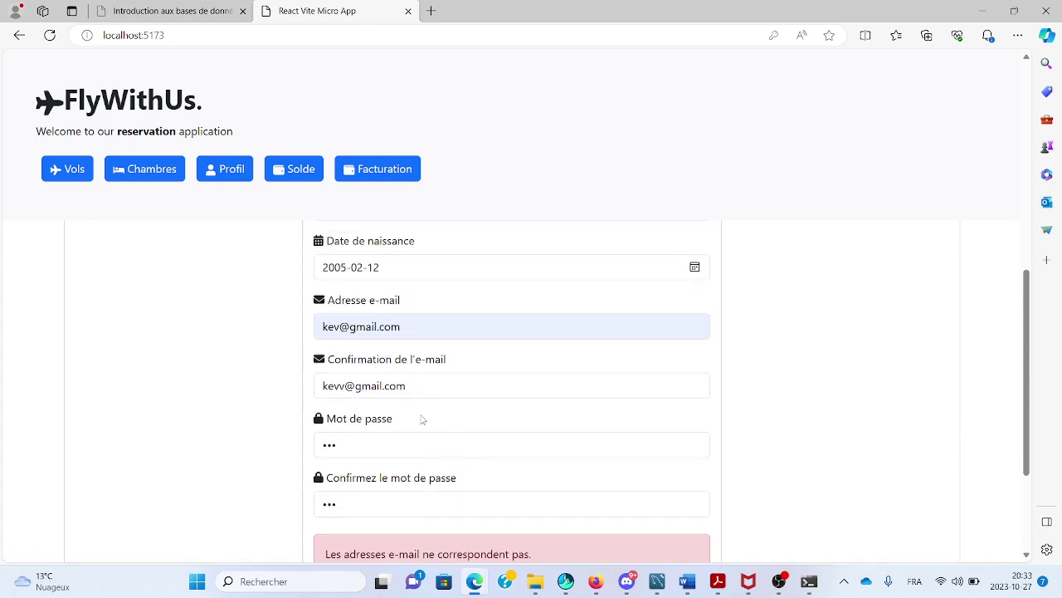
left_click(345, 386)
key("BackSpace")
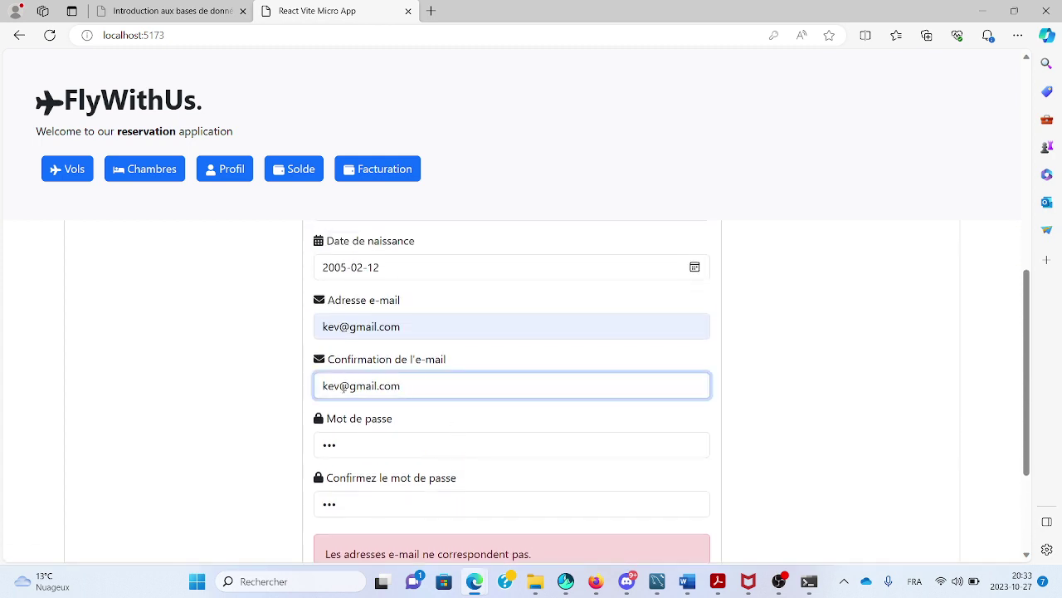
scroll(343, 388, "down", 3)
Retype matching passwords in both password fields and submit the registration again.
left_click(443, 486)
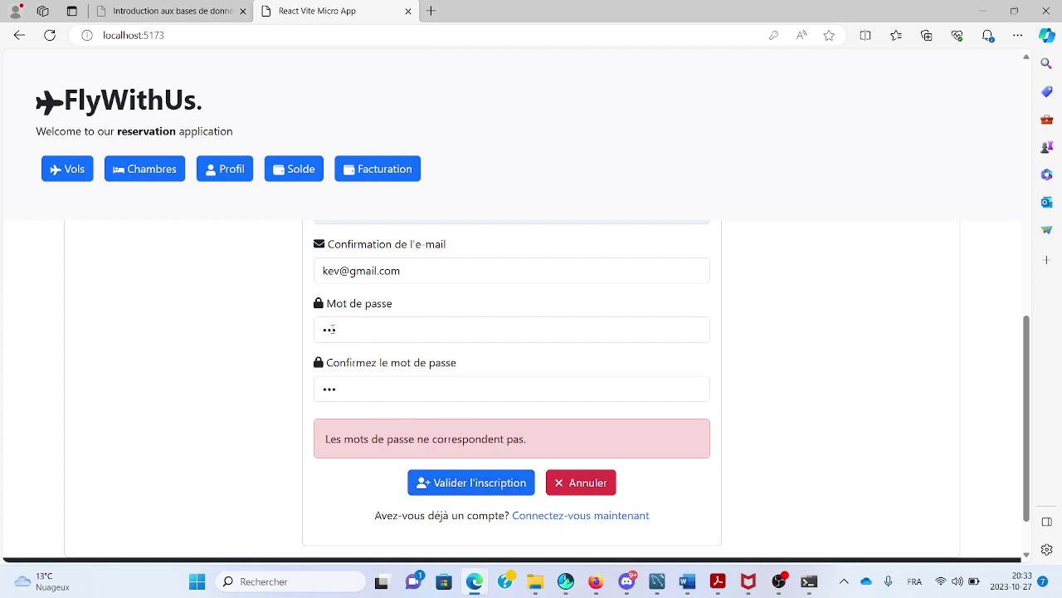
left_click(332, 329)
double_click(330, 329)
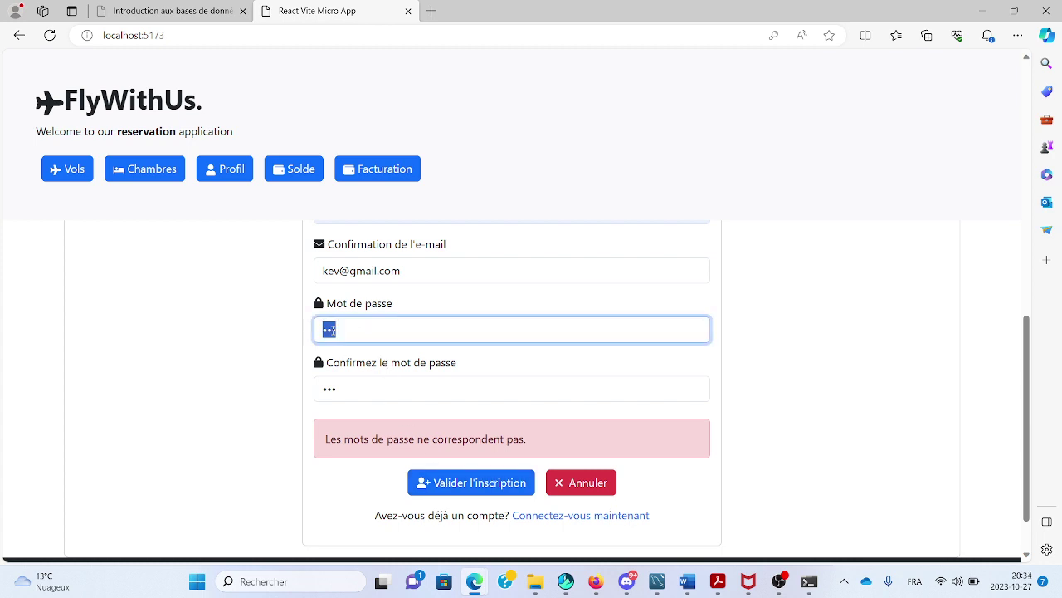
type("••")
double_click(328, 385)
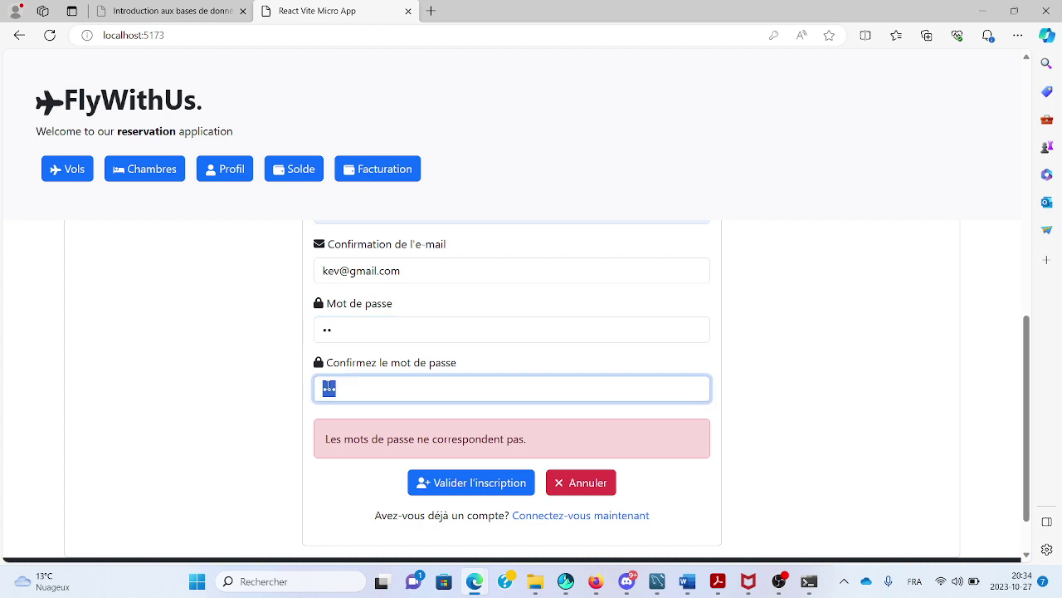
type("••")
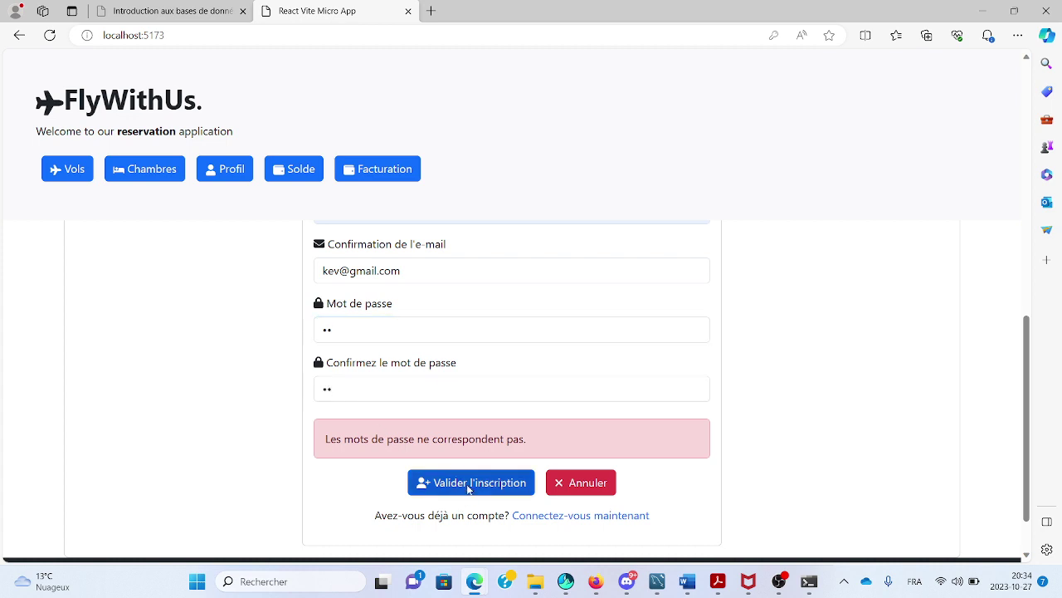
left_click(468, 488)
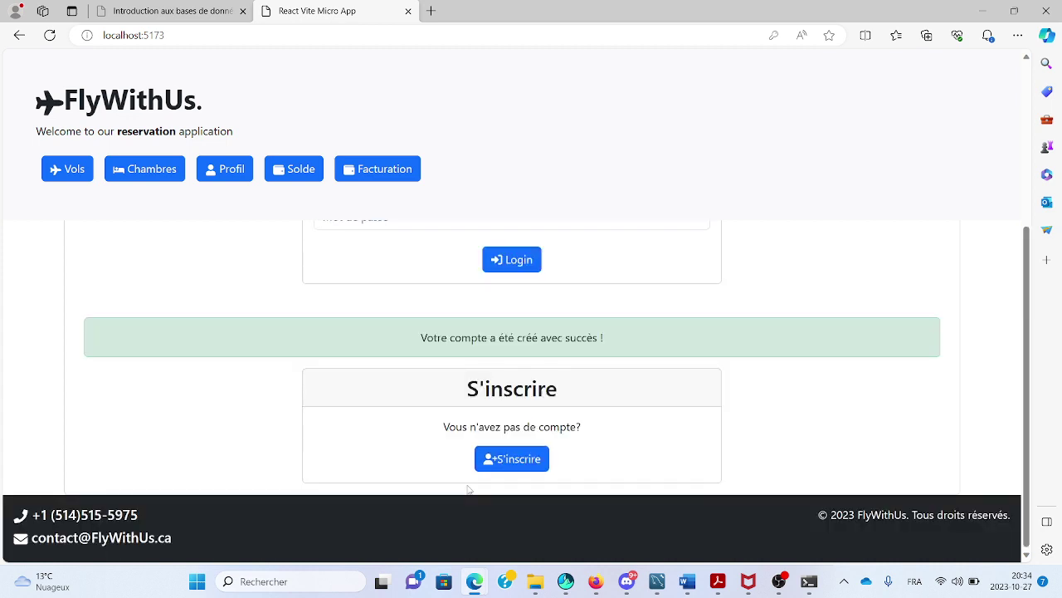
Log in with the new account's saved e-mail and password, then view its profile.
scroll(427, 386, "up", 3)
left_click(421, 388)
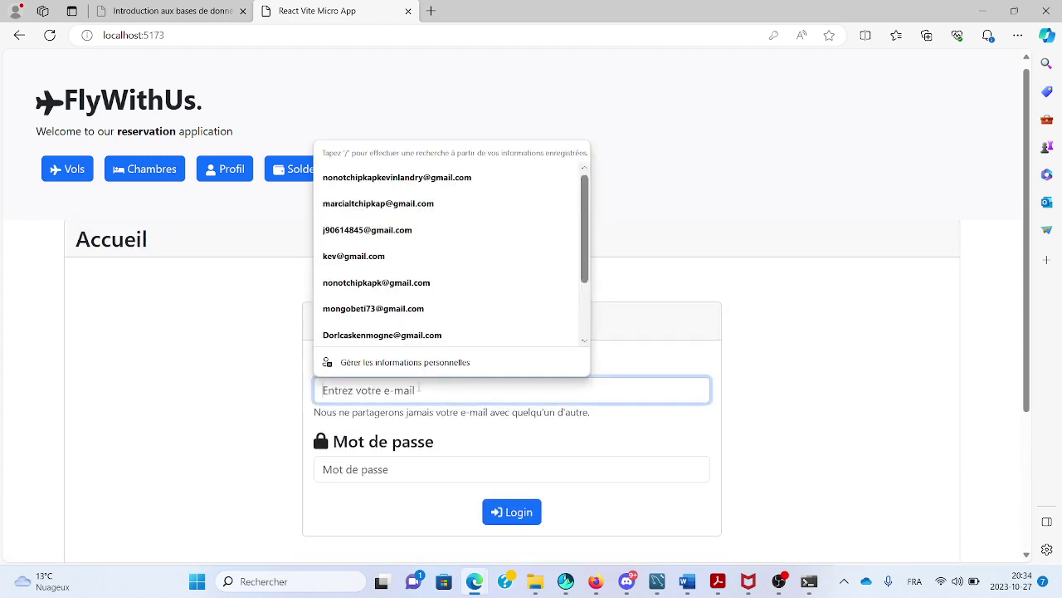
left_click(376, 259)
left_click(386, 470)
type("•")
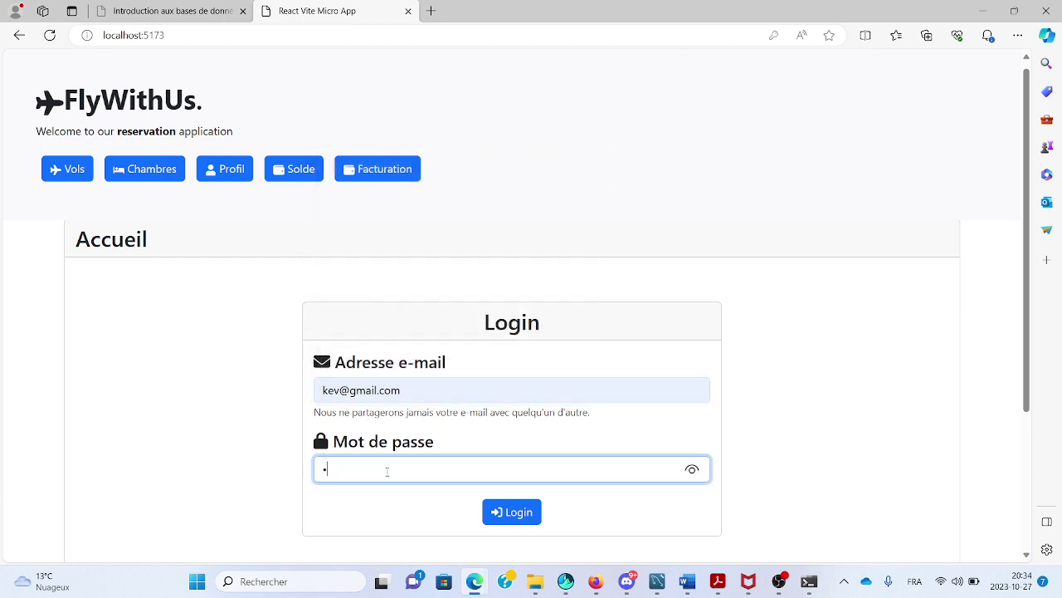
left_click(512, 511)
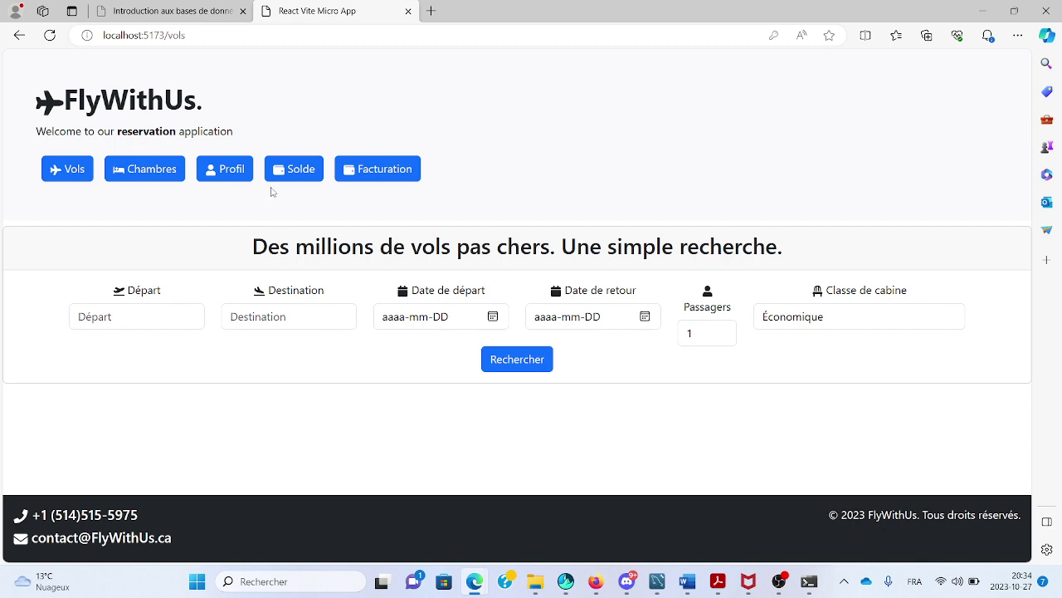
left_click(222, 174)
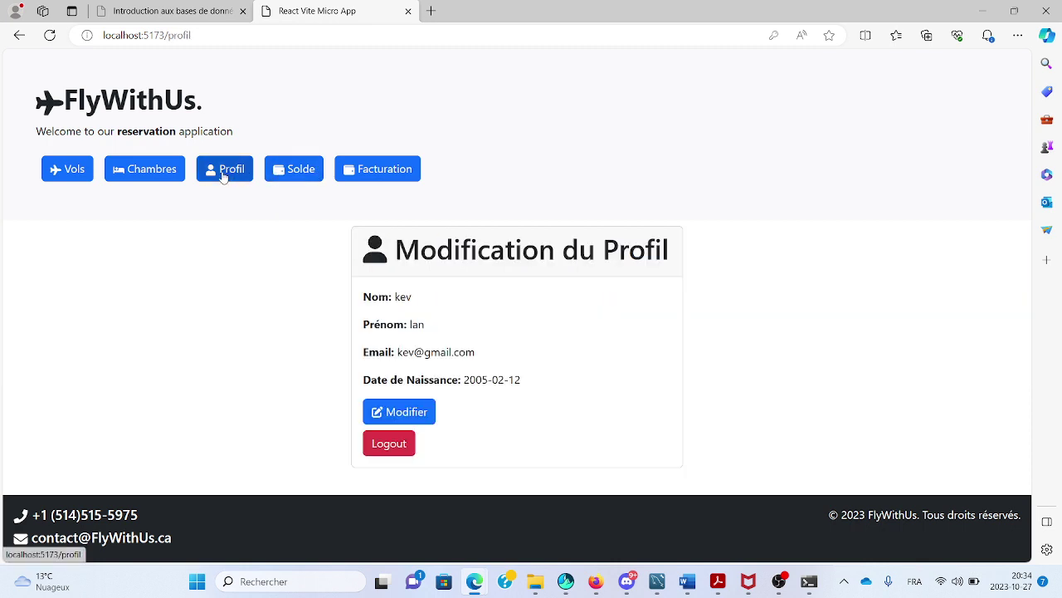
Replace the last name, correct the birth year to 2008, and save the profile.
left_click(418, 414)
left_click(399, 324)
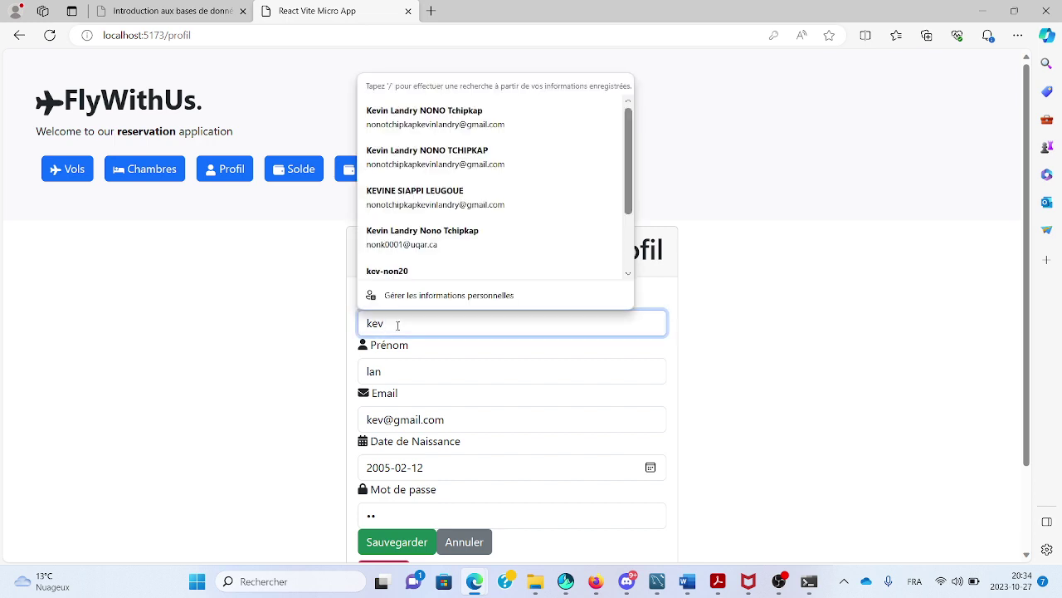
key("BackSpace")
key("BackSpace")
key("BackSpace")
type("lk")
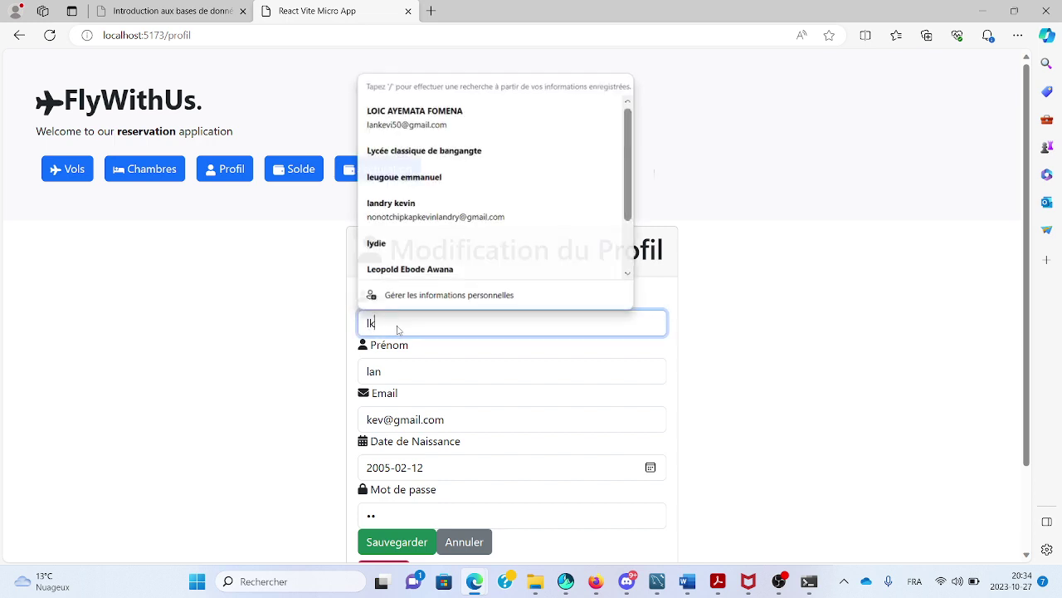
type("m")
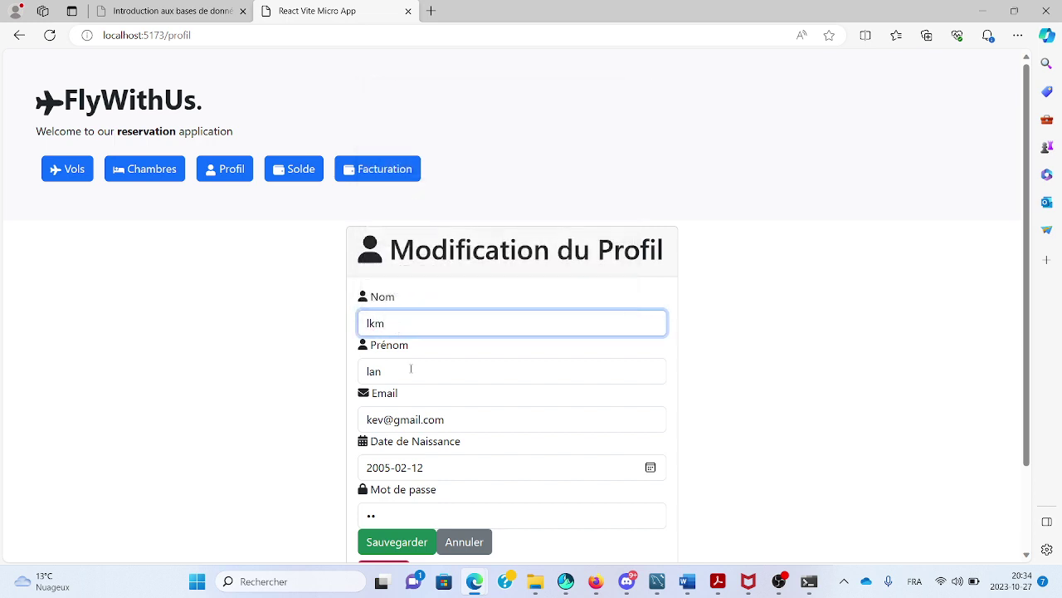
scroll(445, 453, "down", 1)
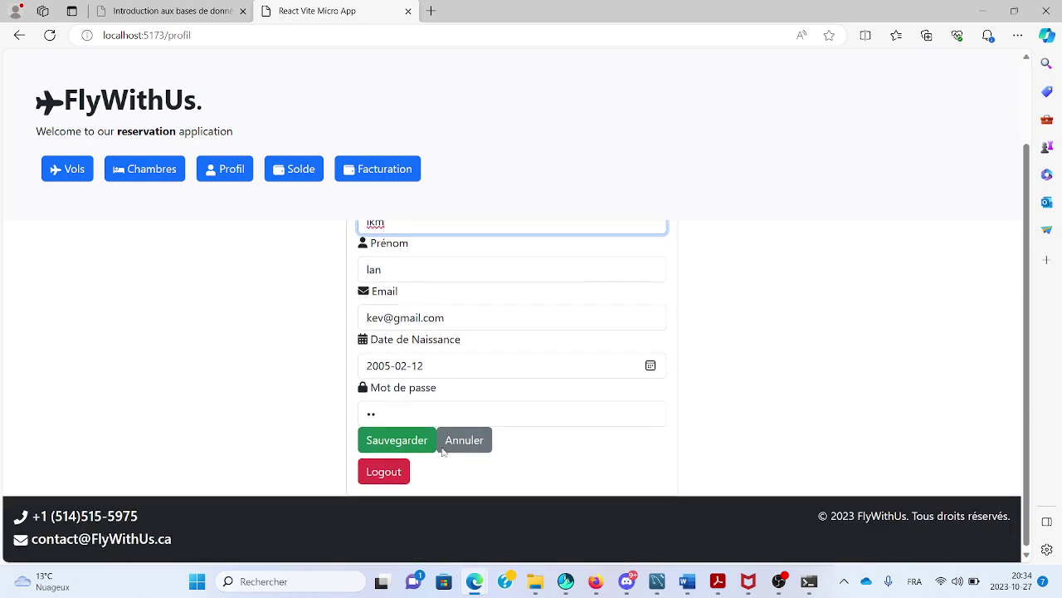
left_click(387, 366)
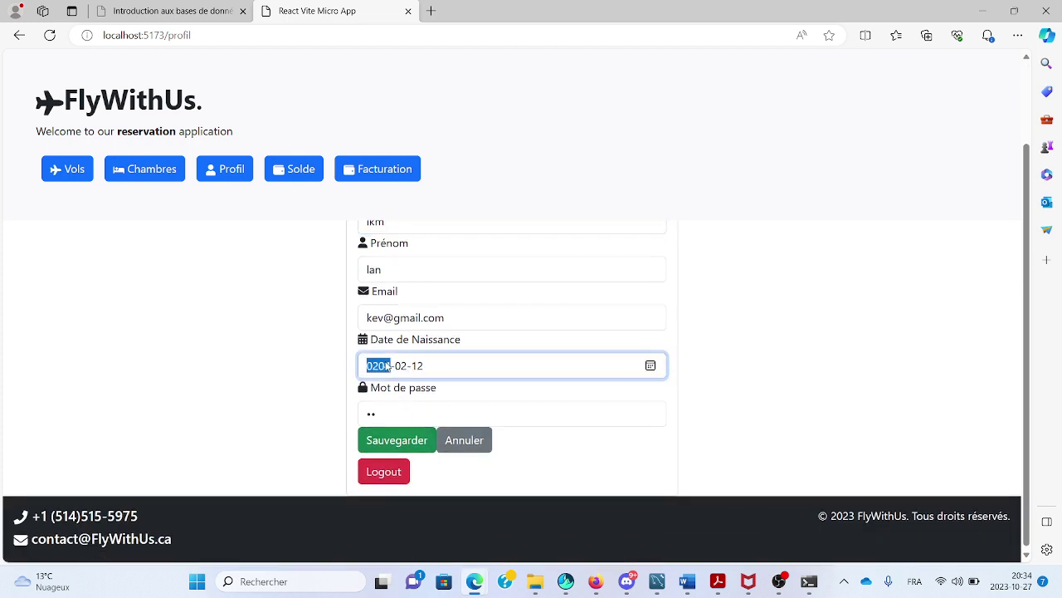
type("2040")
key("BackSpace")
type("200")
left_click(403, 440)
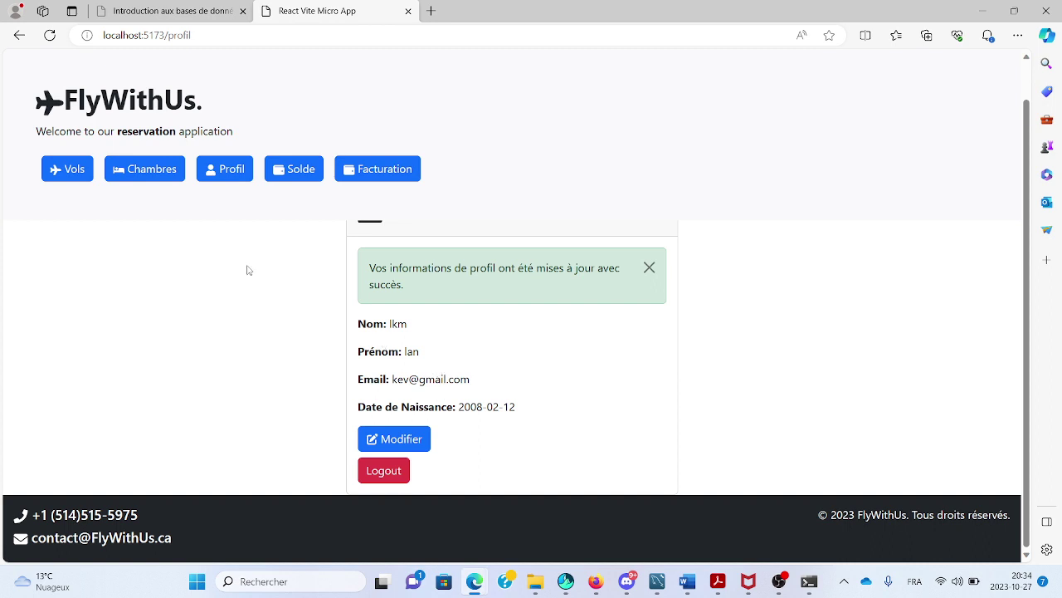
On flight search, set YUL to ALG with dates 2023-11-15 and 2023-11-30.
left_click(71, 175)
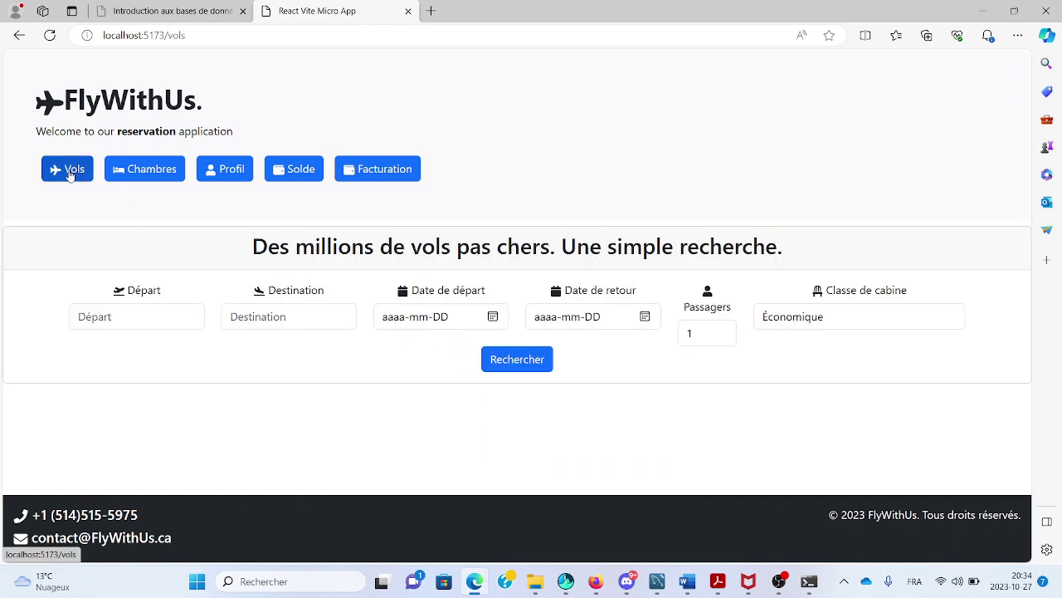
left_click(129, 315)
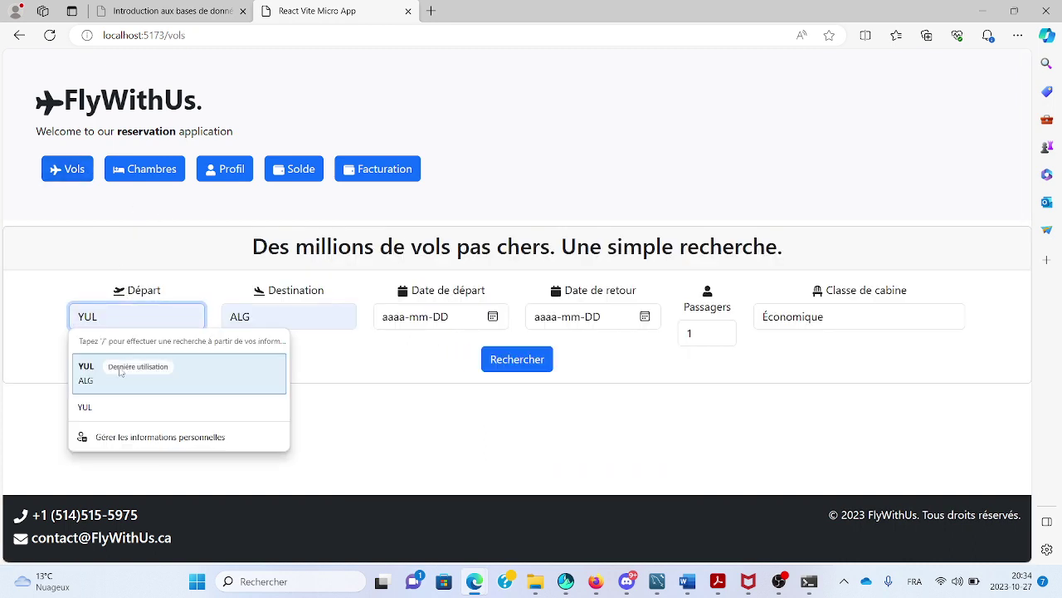
left_click(123, 372)
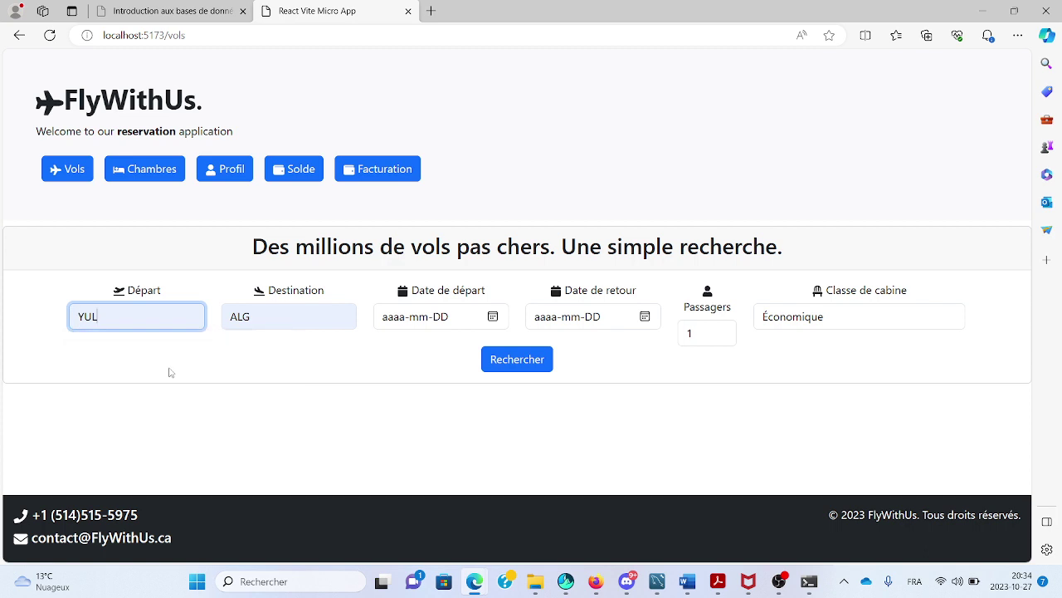
left_click(492, 318)
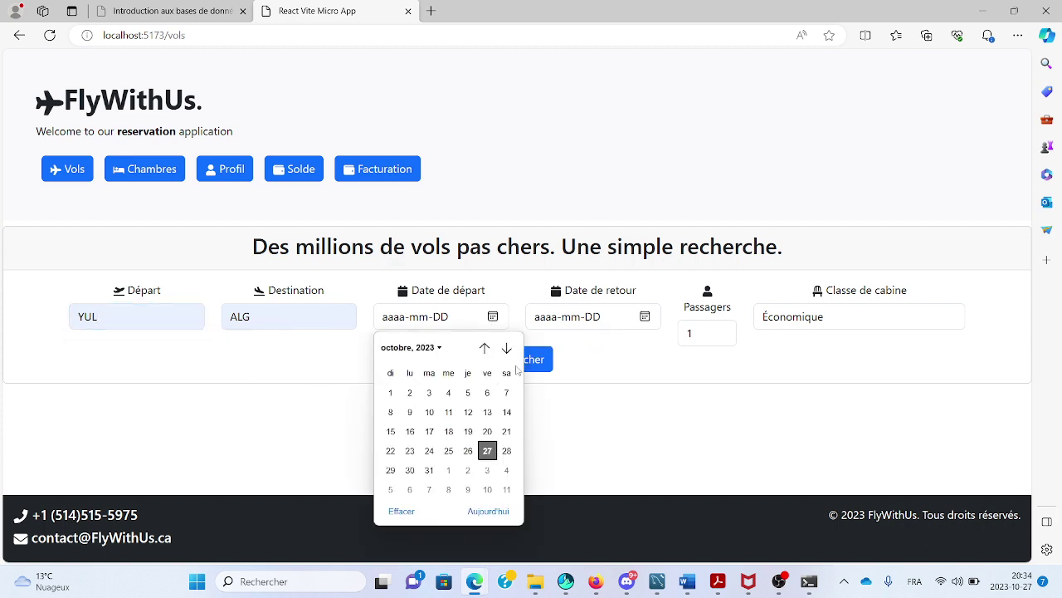
left_click(506, 348)
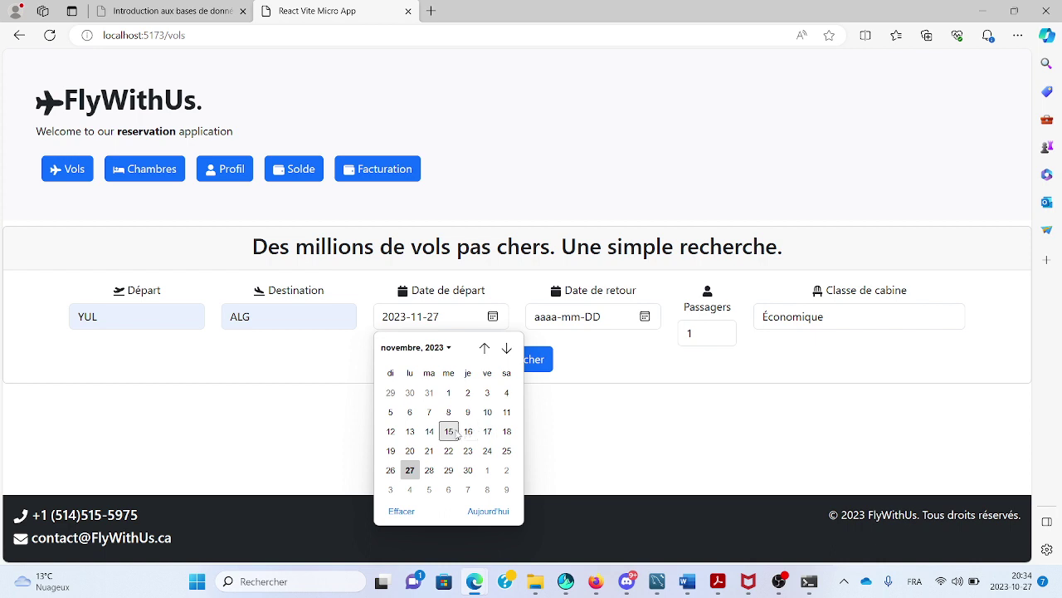
left_click(449, 431)
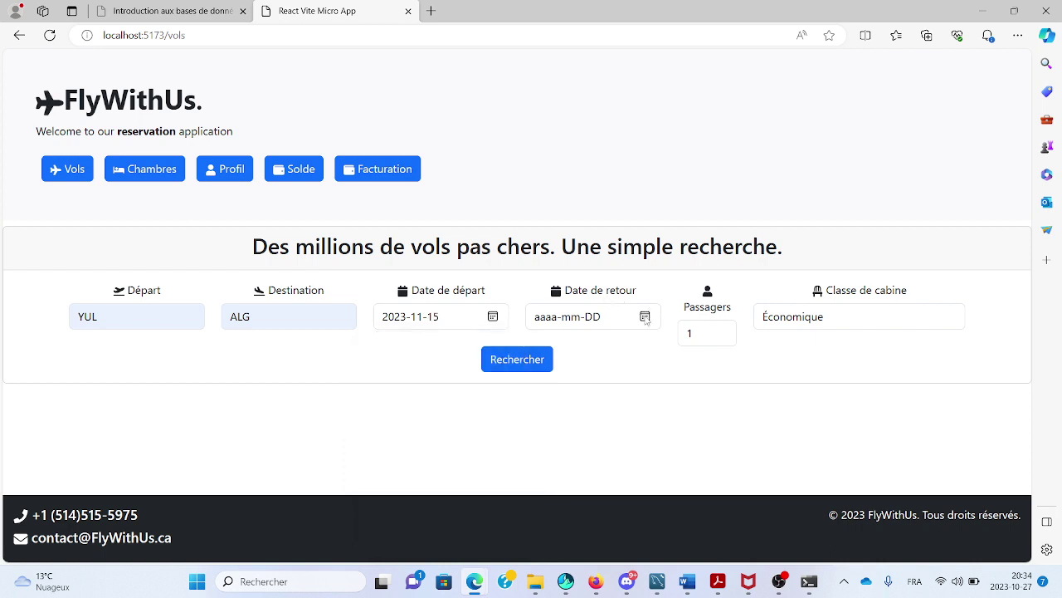
left_click(645, 317)
left_click(659, 348)
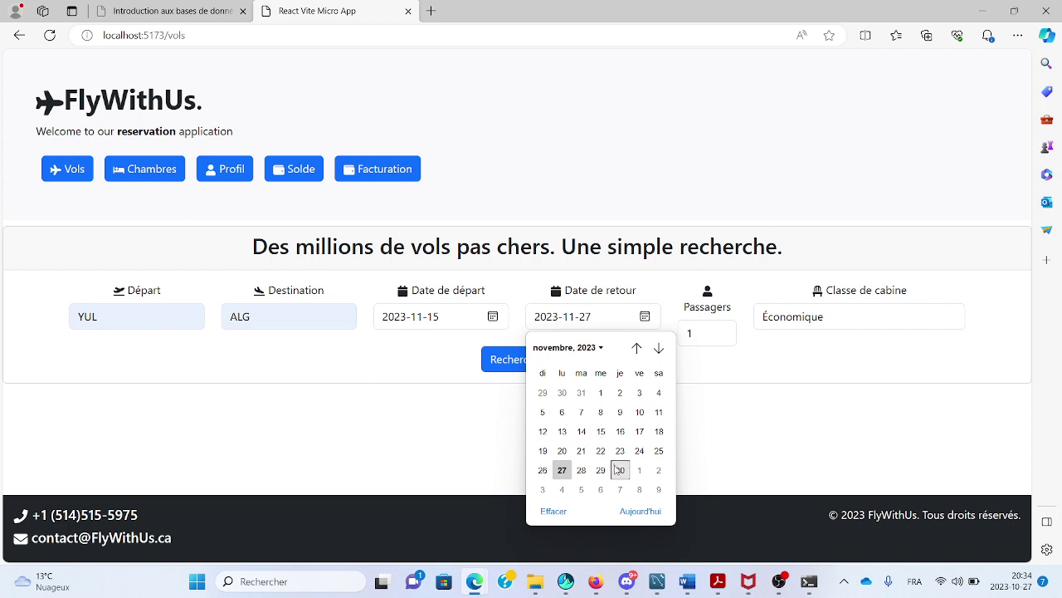
left_click(620, 470)
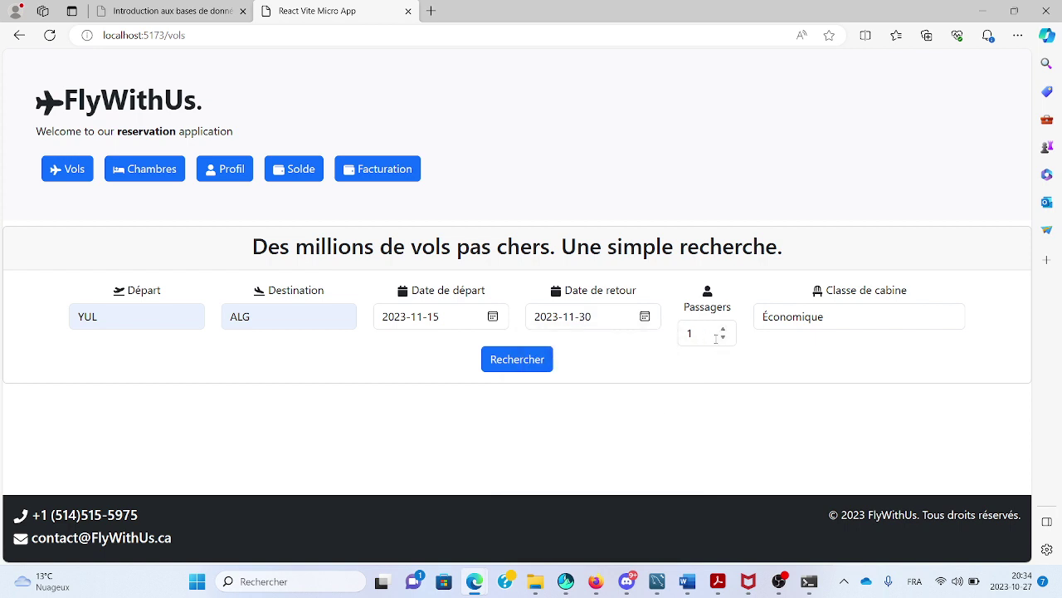
Search economy flights and try to book TK flight 36 with Réserver & Payer.
left_click(821, 326)
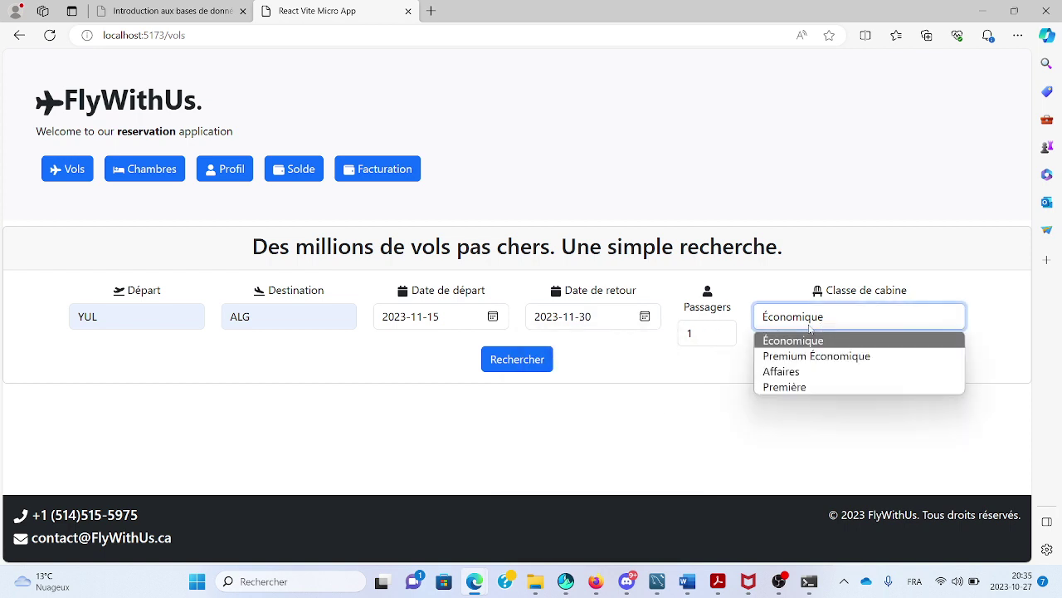
left_click(516, 373)
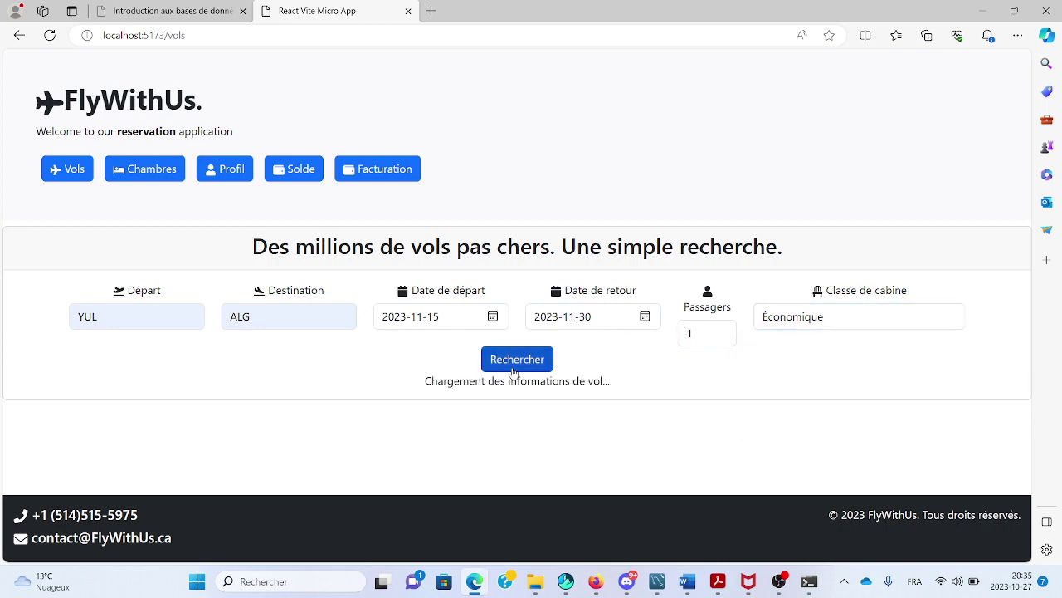
scroll(514, 373, "down", 3)
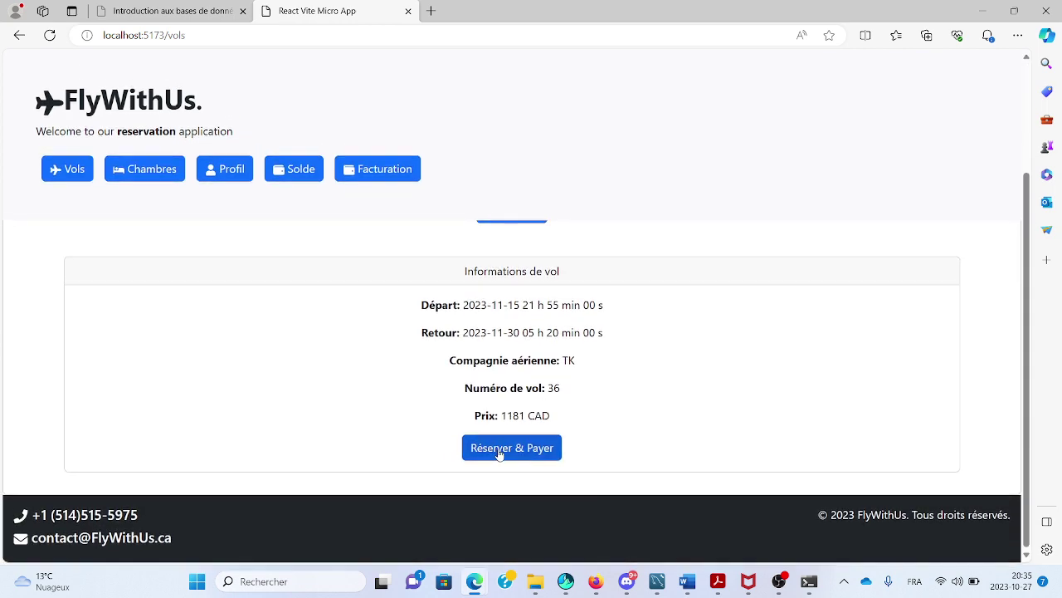
left_click(500, 447)
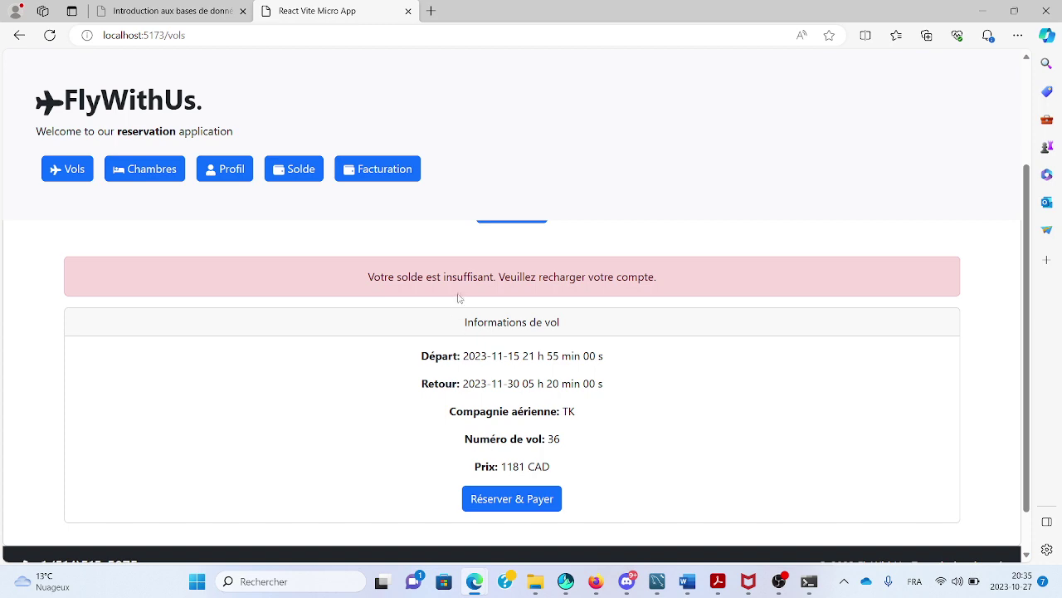
scroll(587, 290, "up", 3)
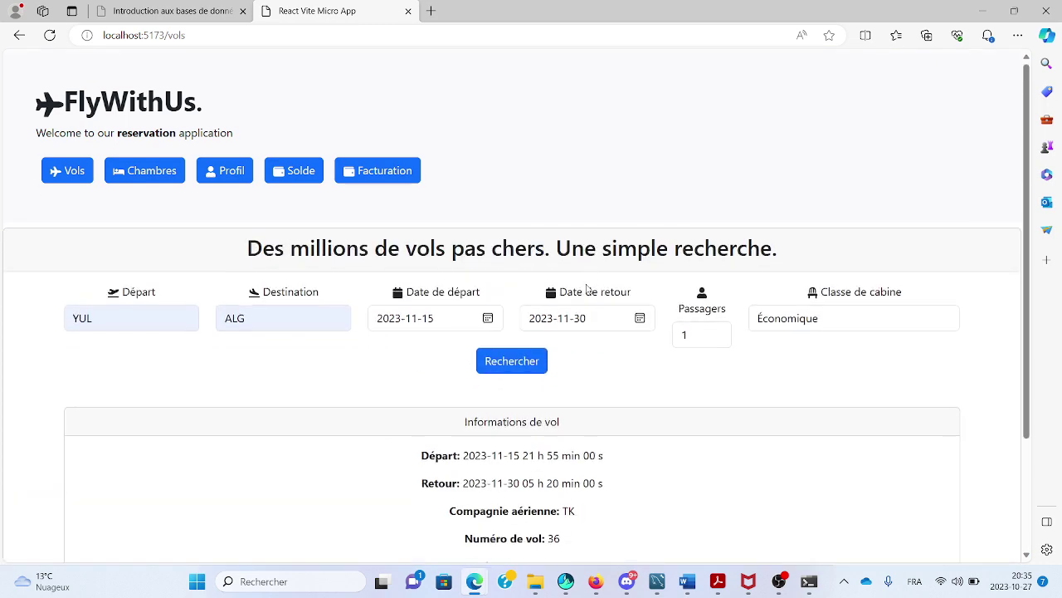
Recharge the account balance with 15000 on the Solde page.
left_click(280, 171)
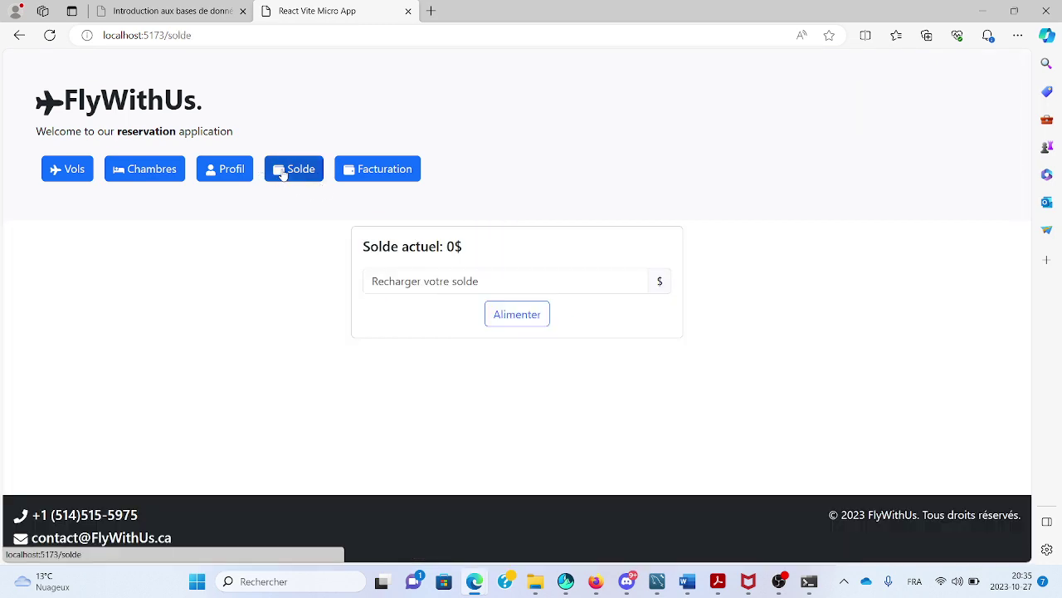
left_click(448, 275)
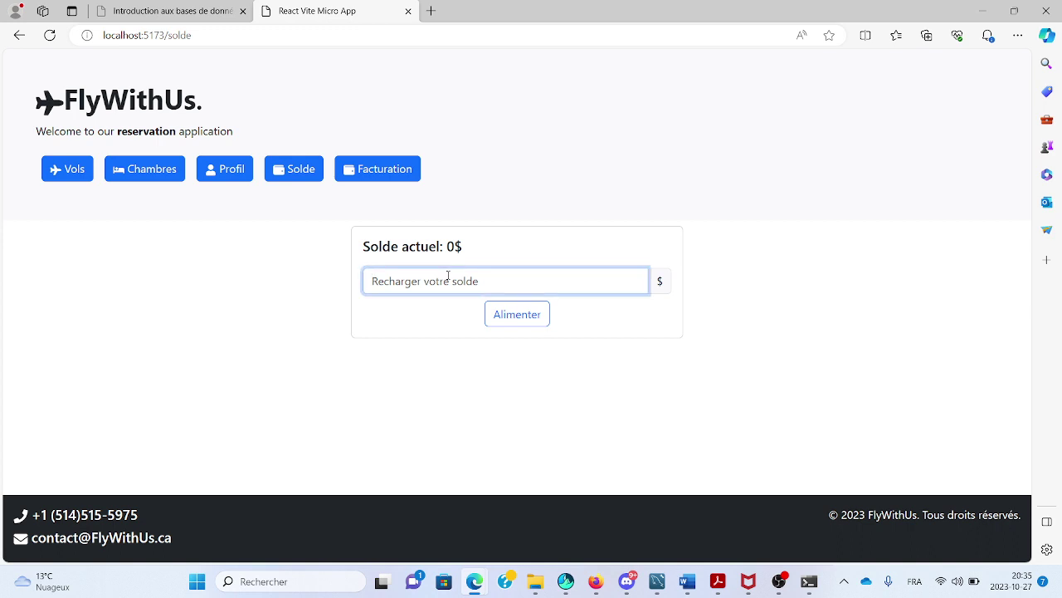
type("15000")
left_click(514, 316)
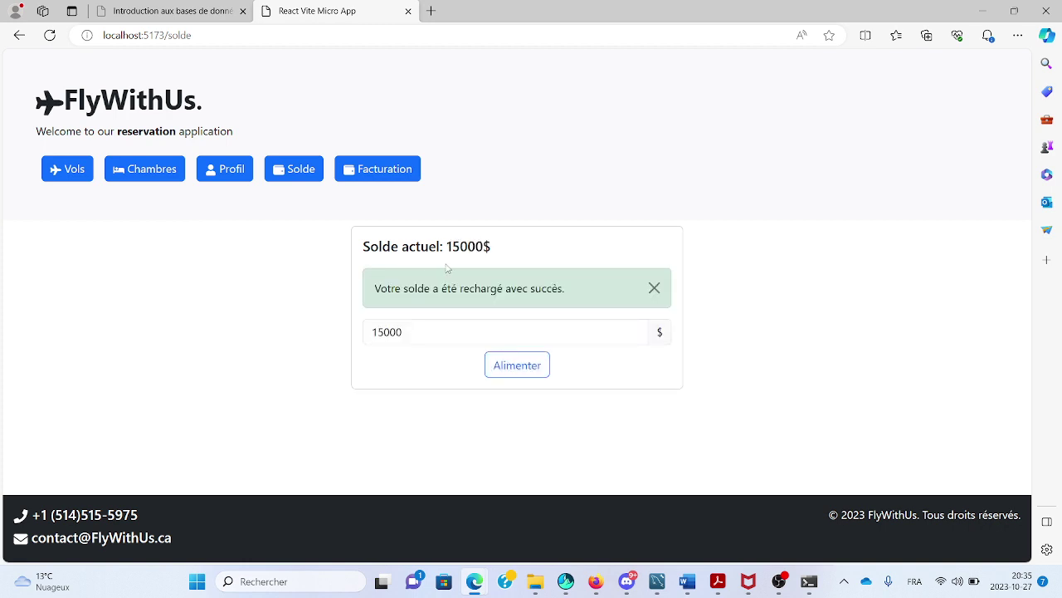
left_click(71, 171)
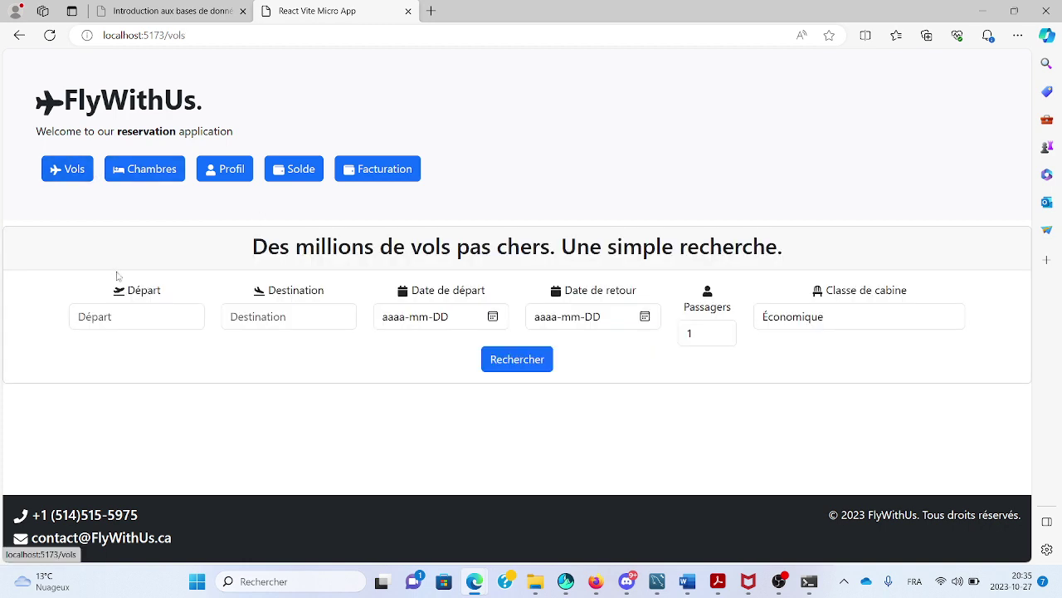
Re-enter YUL to ALG, departing 2023-11-15 and returning 2023-11-30.
left_click(126, 315)
left_click(135, 375)
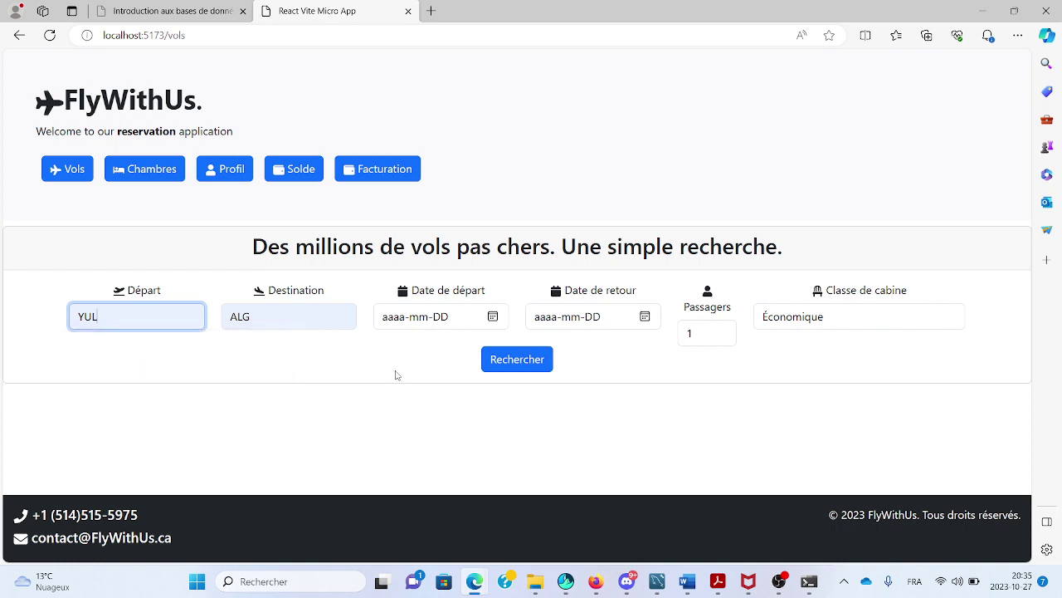
left_click(491, 316)
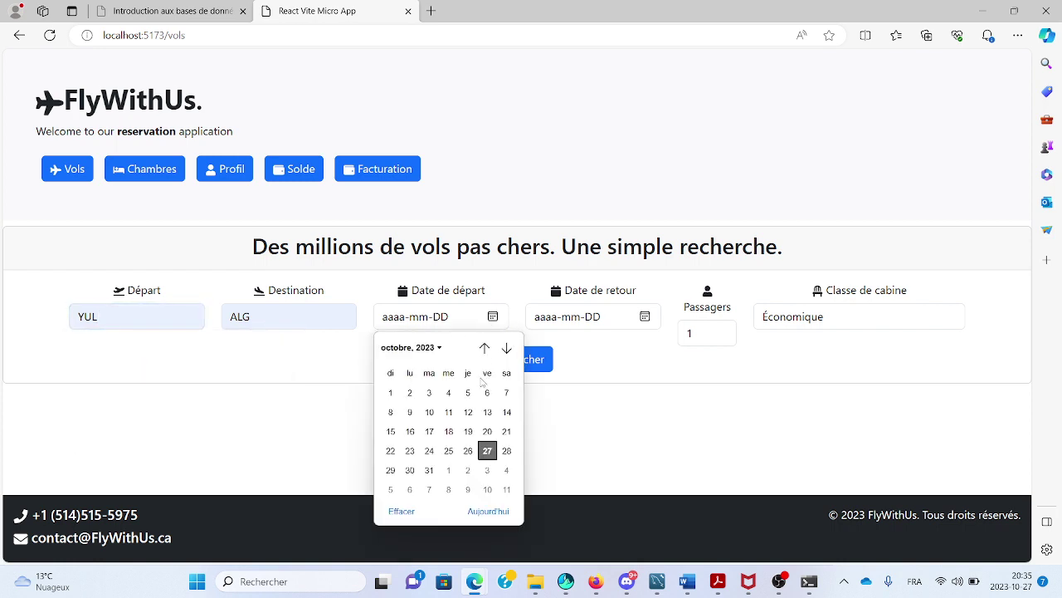
left_click(506, 347)
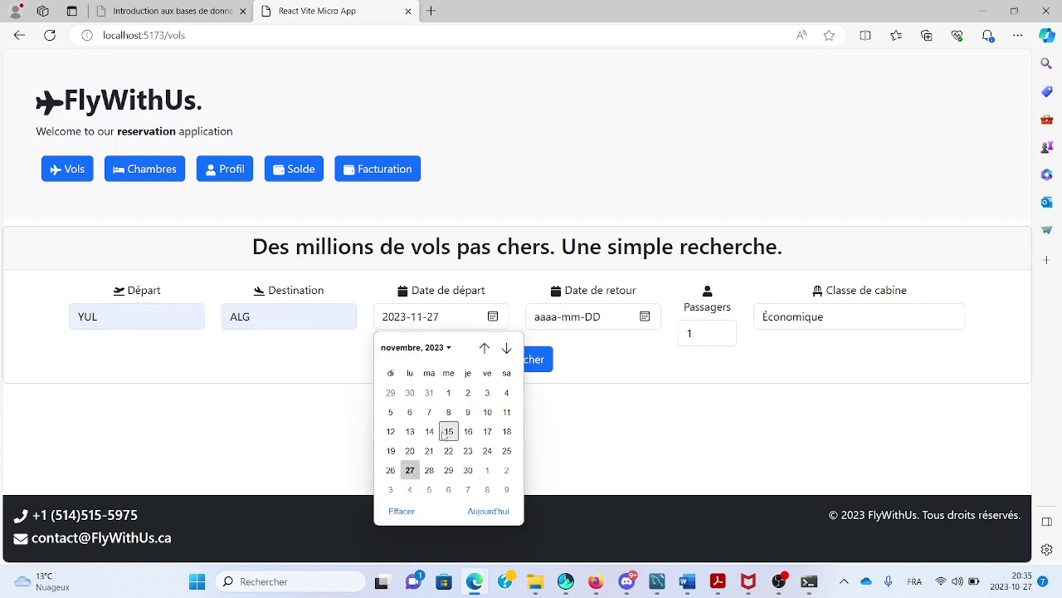
left_click(448, 431)
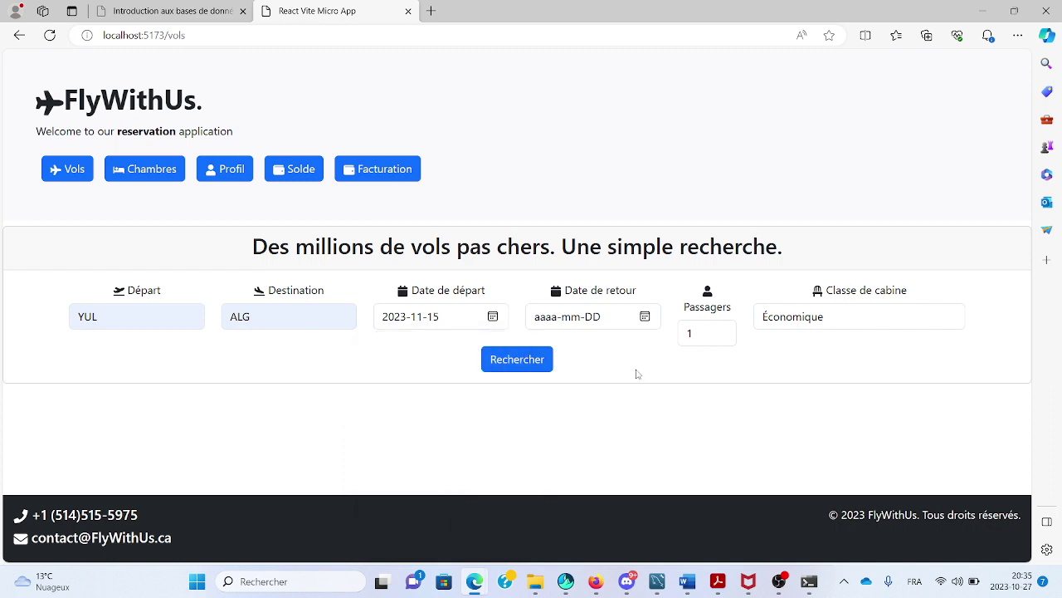
left_click(646, 318)
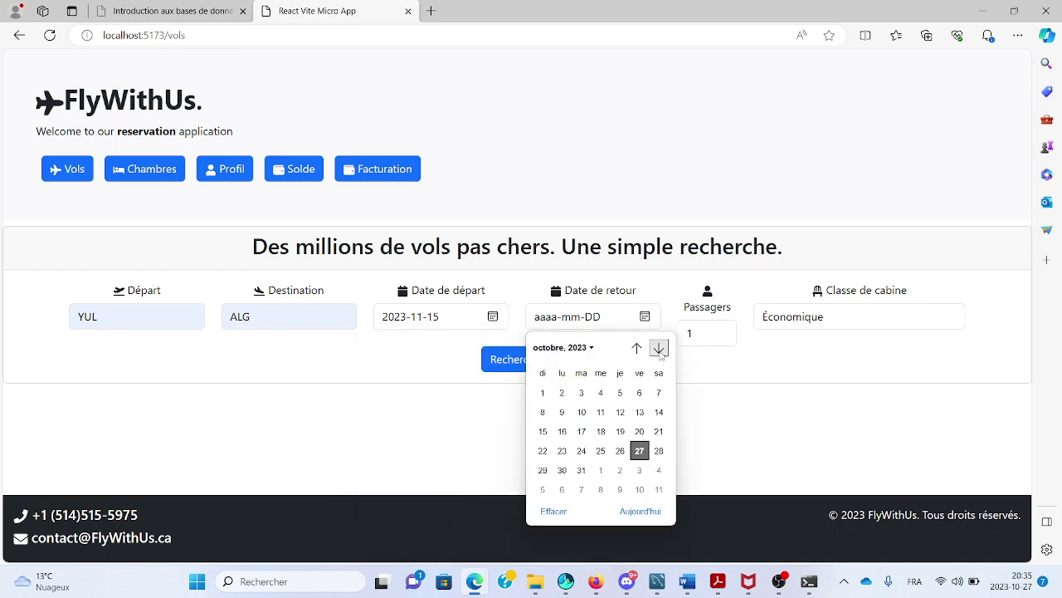
left_click(659, 348)
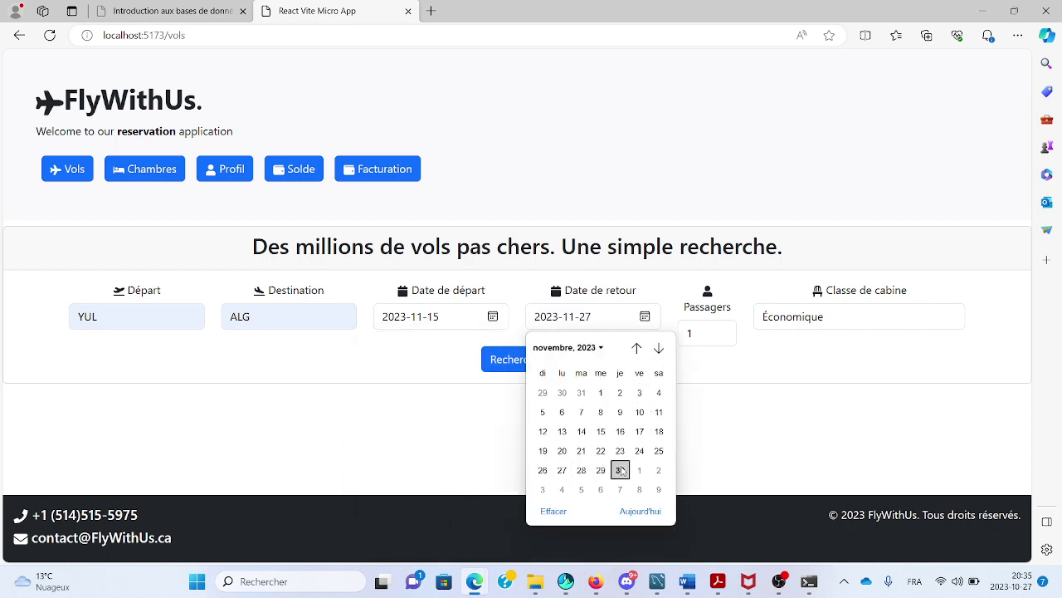
left_click(620, 470)
Keep Économique, search, and book and pay for TK flight 36 at 1181 CAD.
left_click(780, 327)
left_click(780, 326)
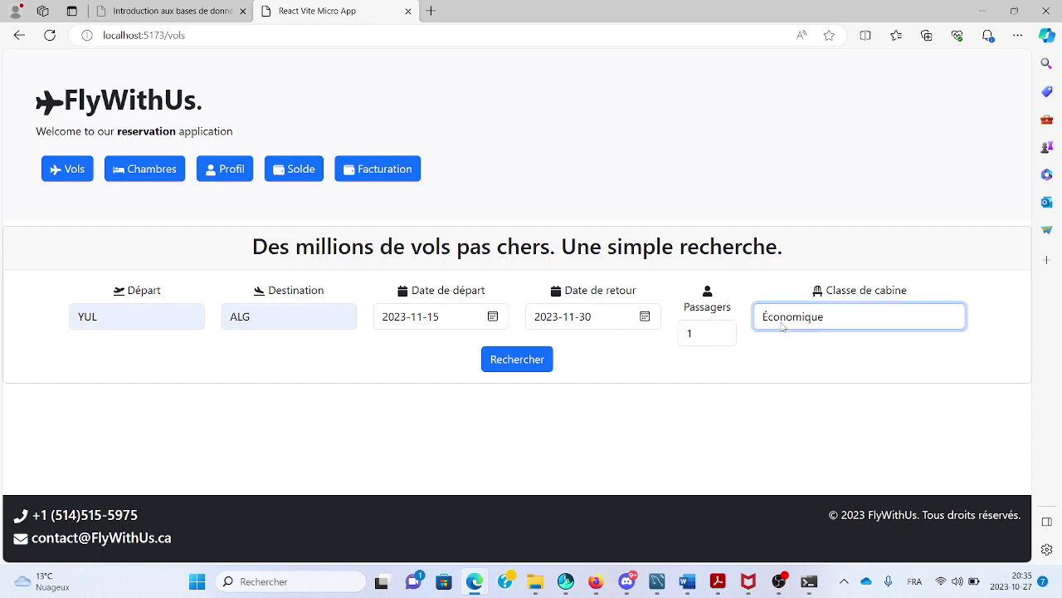
left_click(532, 367)
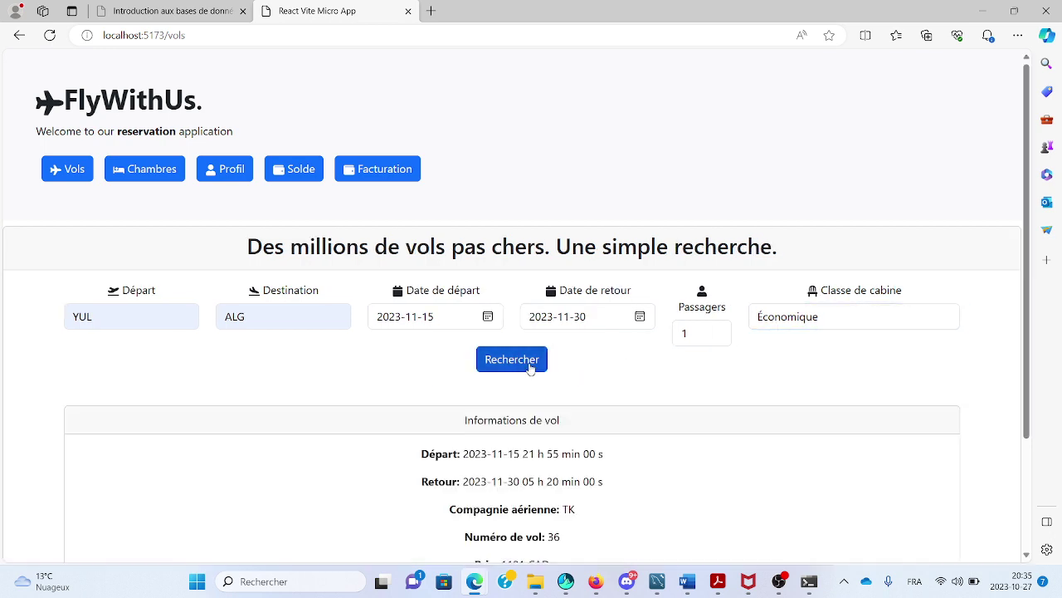
scroll(531, 368, "down", 3)
left_click(516, 450)
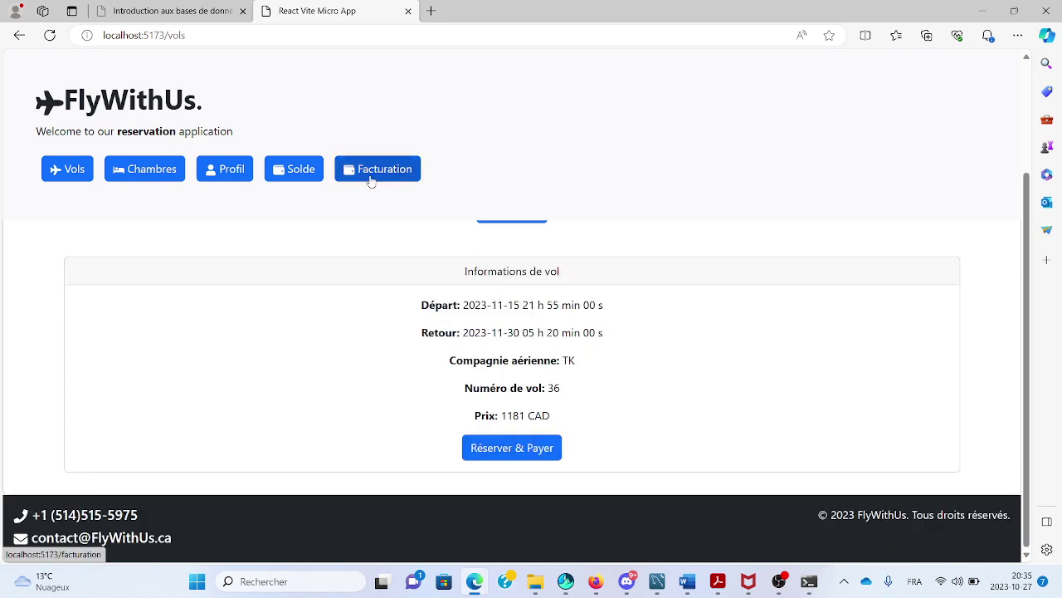
Expand the TK flight 36 invoice details (YUL–ALG, 1181$) on Facturation.
left_click(371, 180)
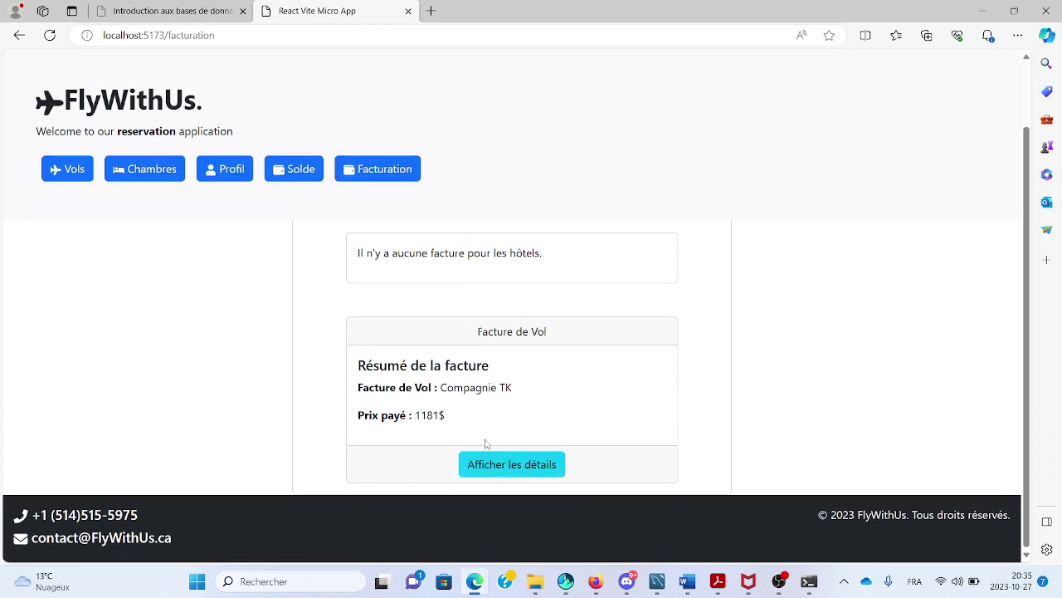
left_click(494, 470)
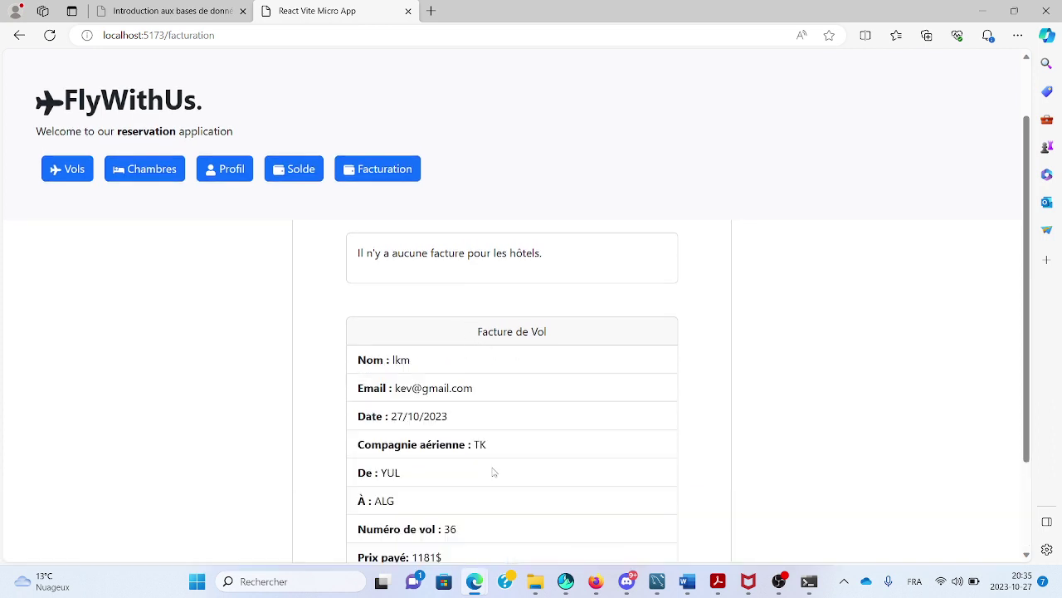
scroll(494, 471, "down", 2)
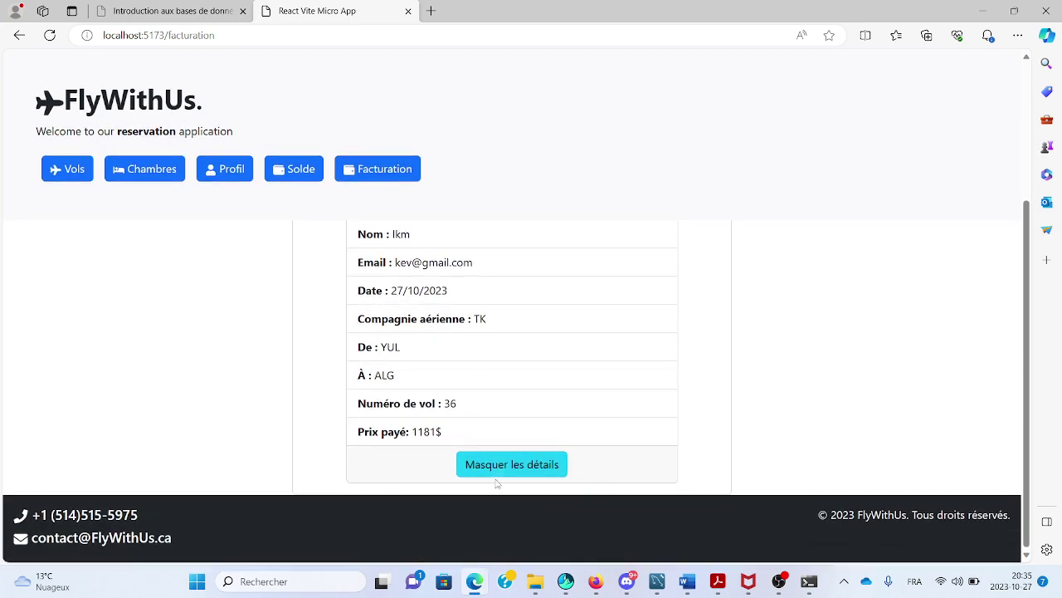
scroll(457, 277, "up", 3)
left_click(145, 168)
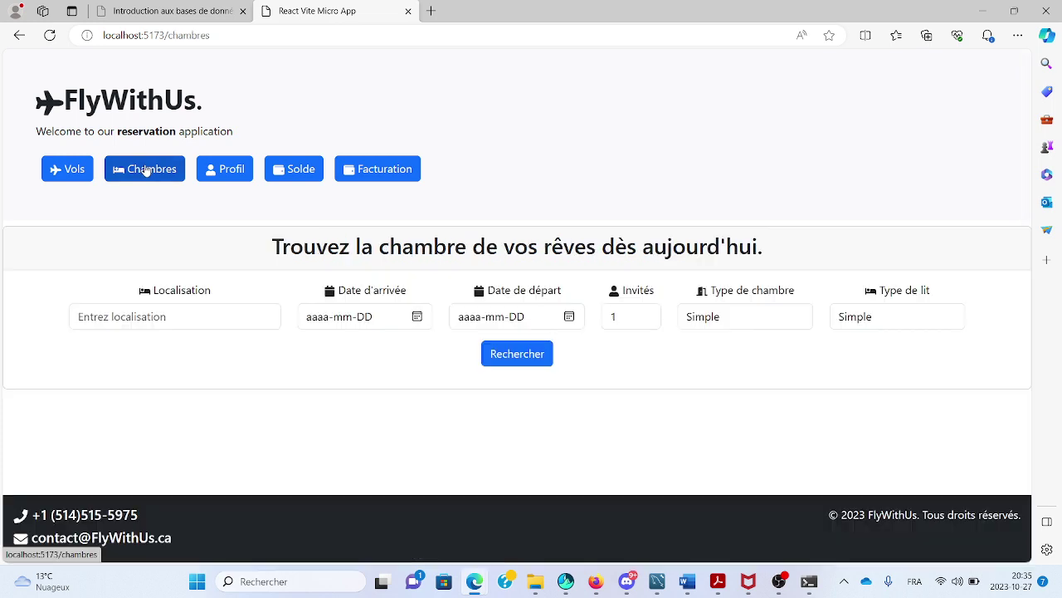
Search Toronto hotels from 2023-10-28 to 2023-11-02 with Simple bed type.
left_click(190, 315)
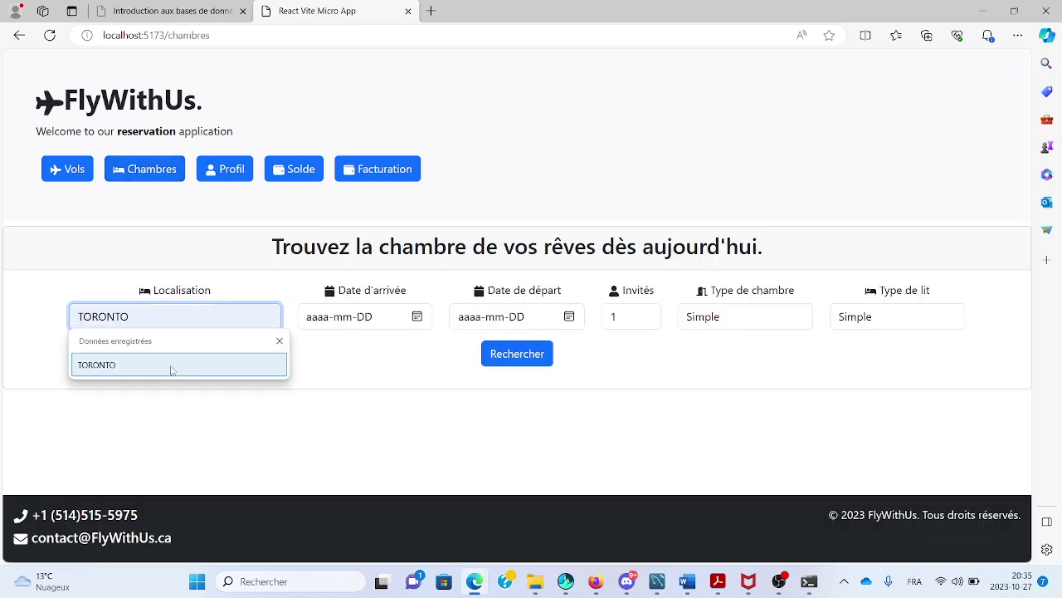
left_click(171, 365)
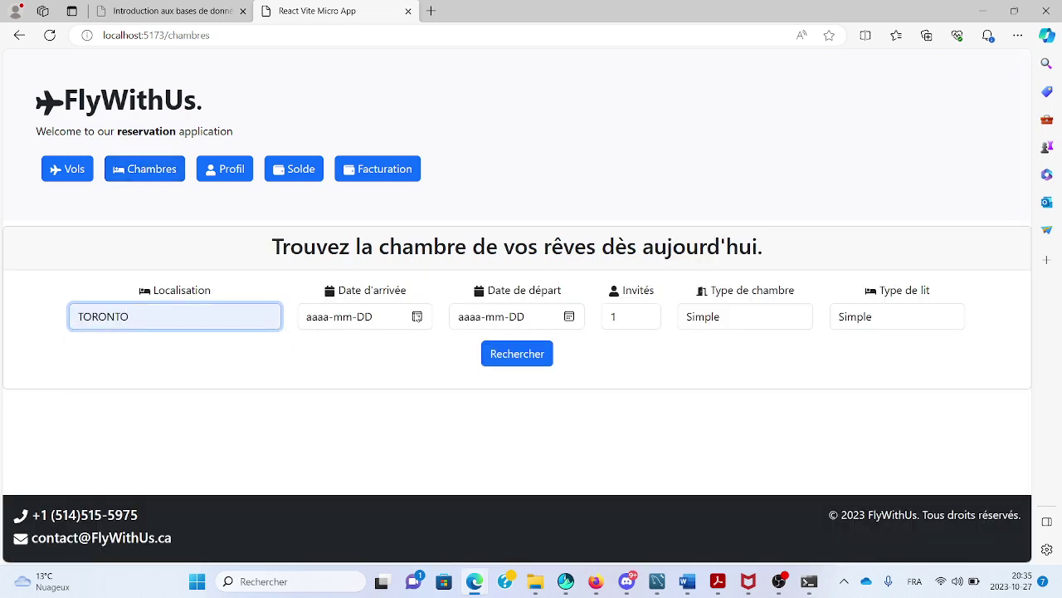
left_click(417, 316)
left_click(430, 452)
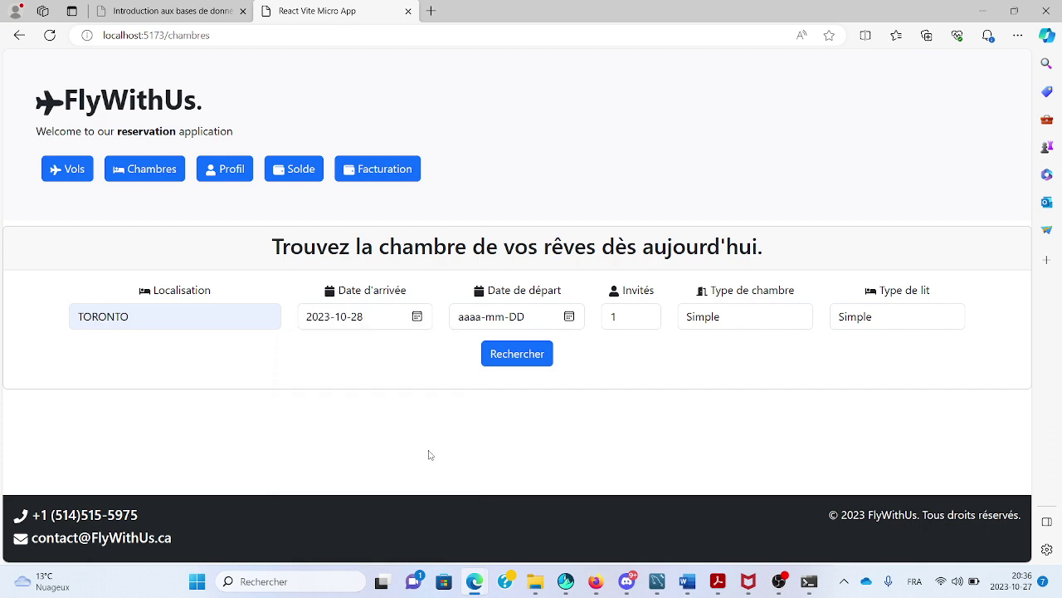
left_click(569, 316)
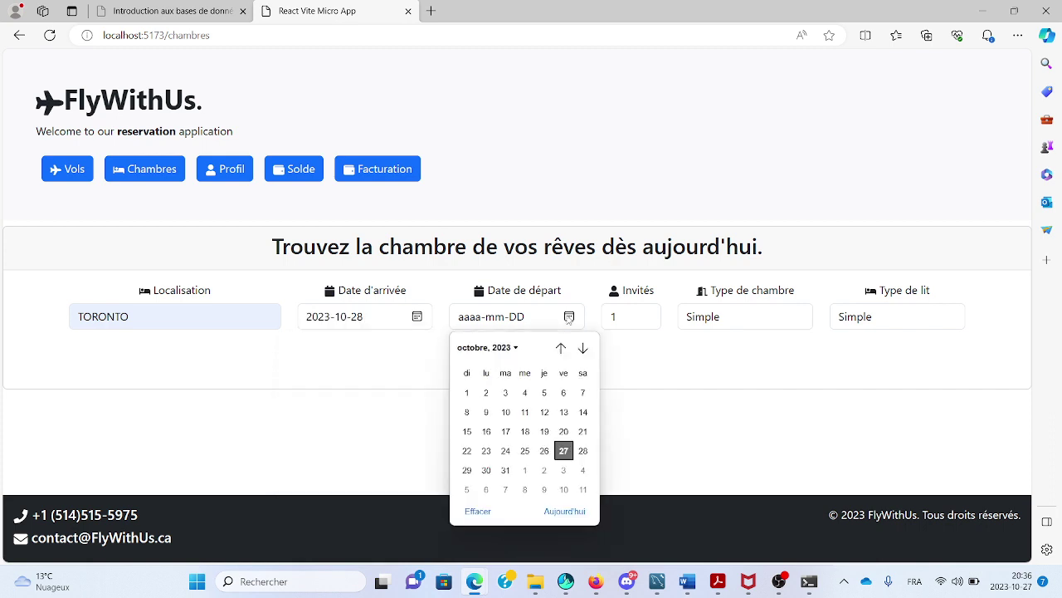
left_click(545, 472)
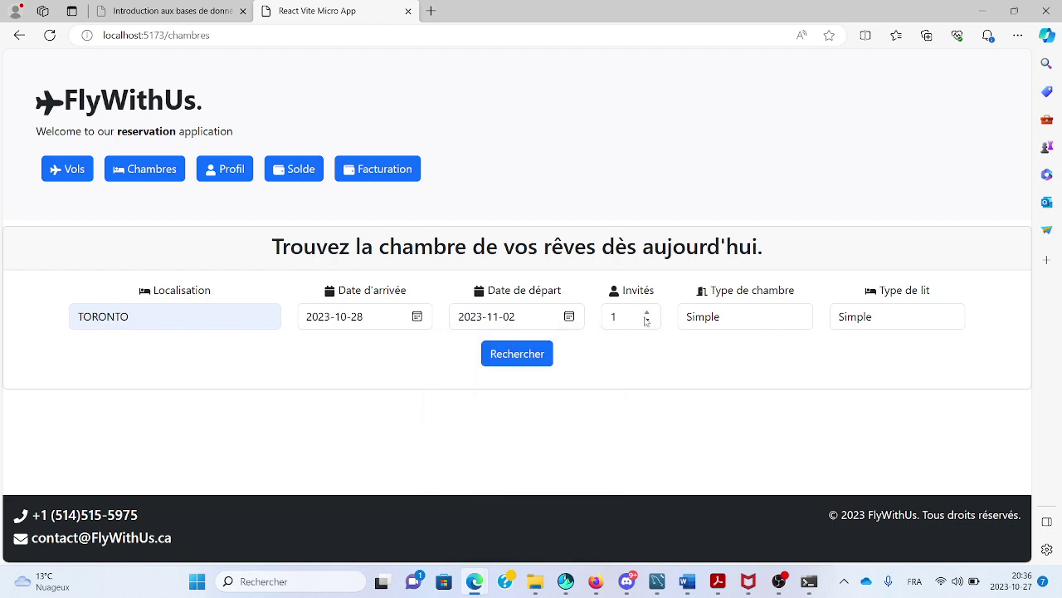
left_click(745, 319)
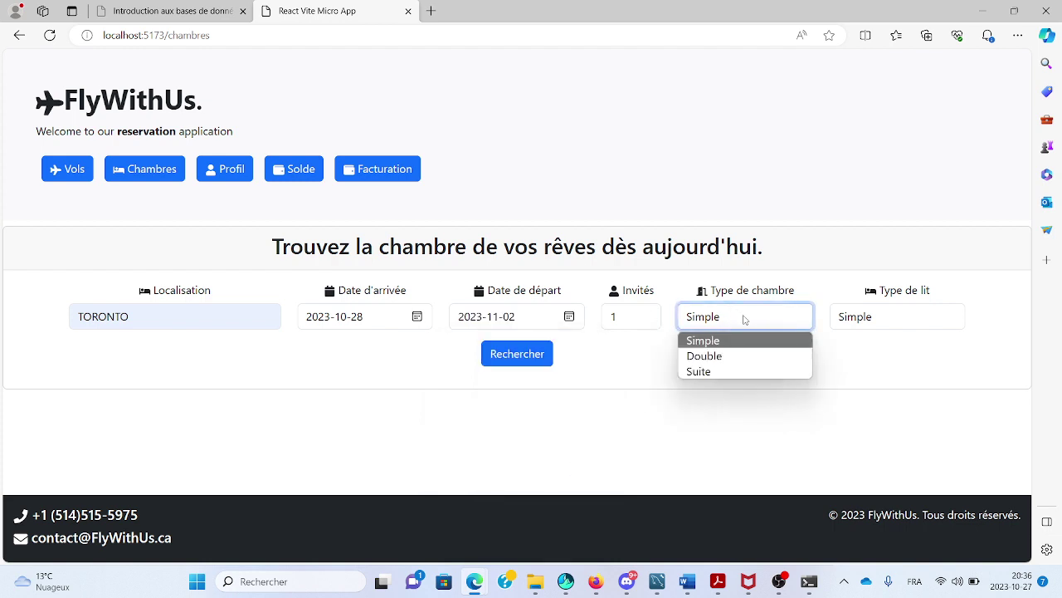
left_click(859, 322)
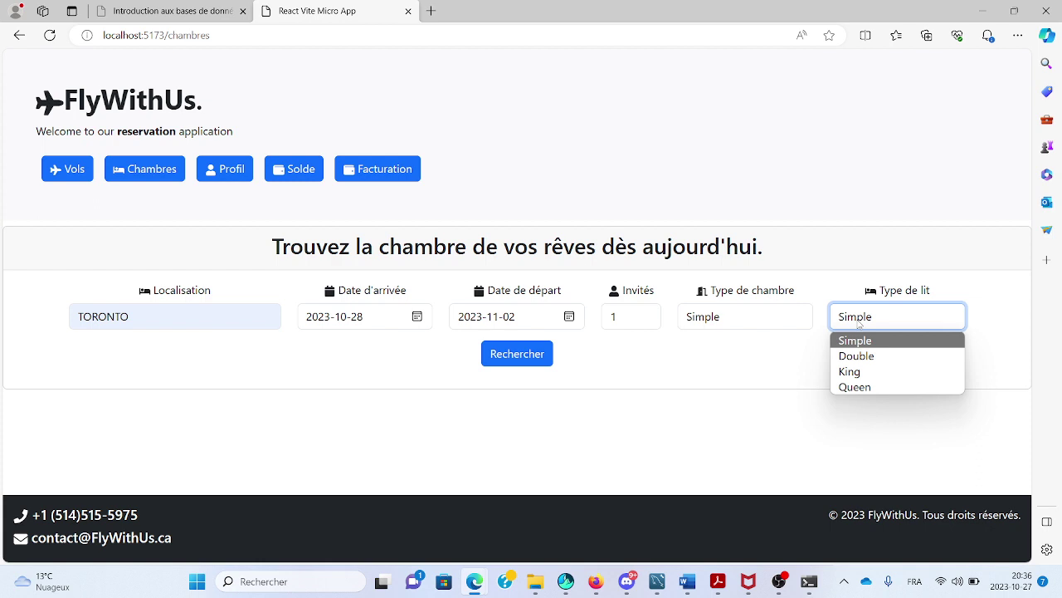
left_click(503, 355)
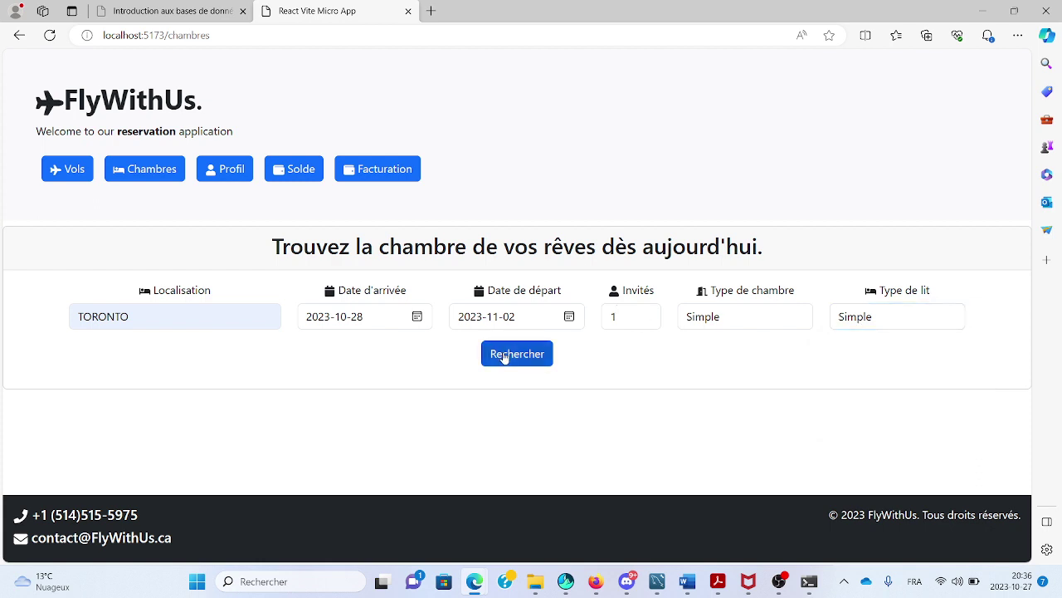
left_click(504, 355)
Book and pay for the Shangri-La Toronto room, then go to Facturation.
scroll(504, 352, "down", 4)
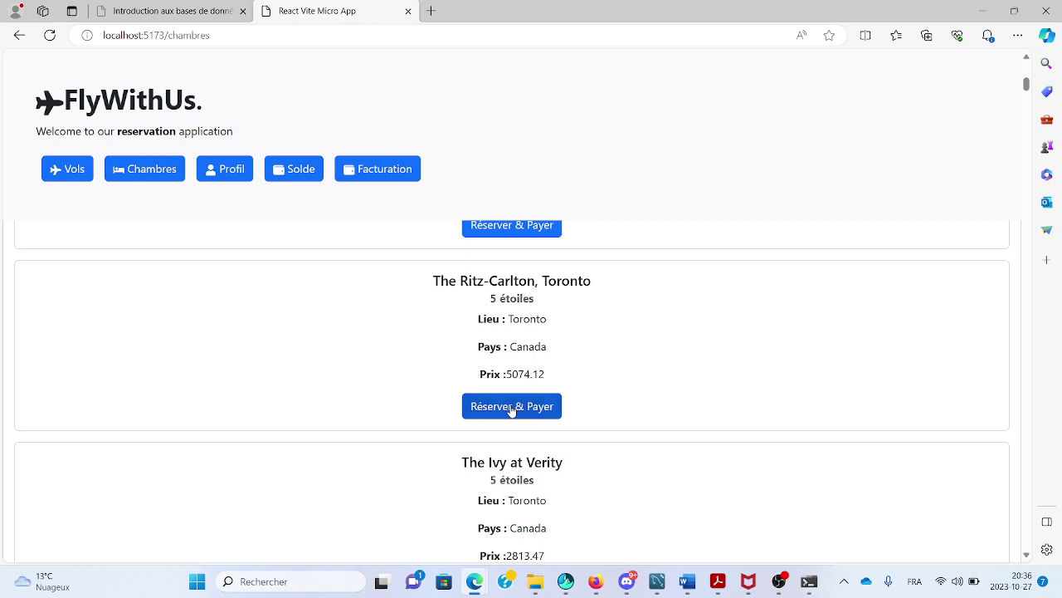
scroll(512, 409, "up", 5)
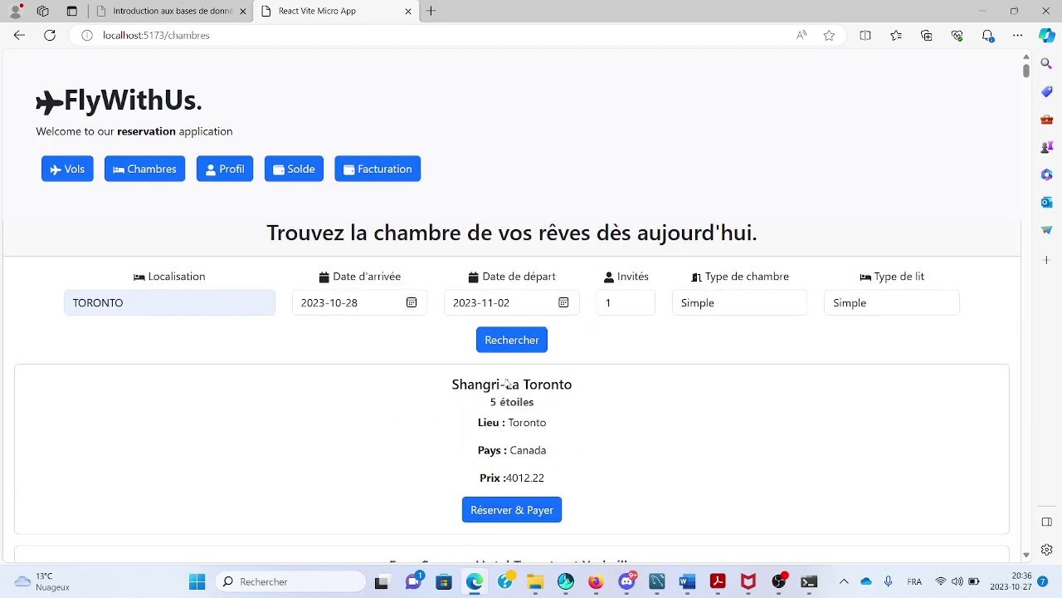
left_click(501, 509)
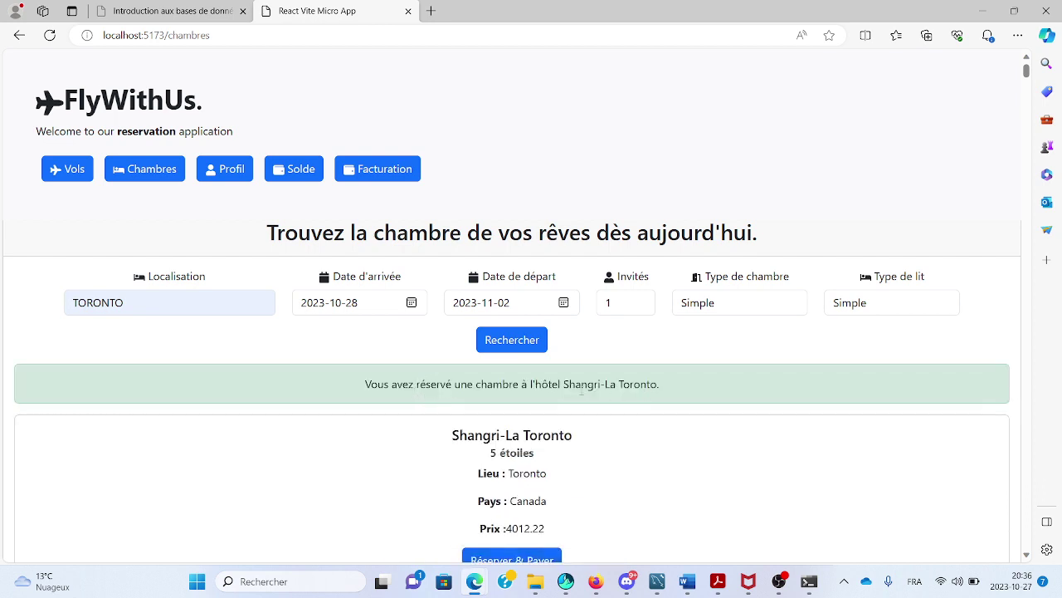
left_click(363, 169)
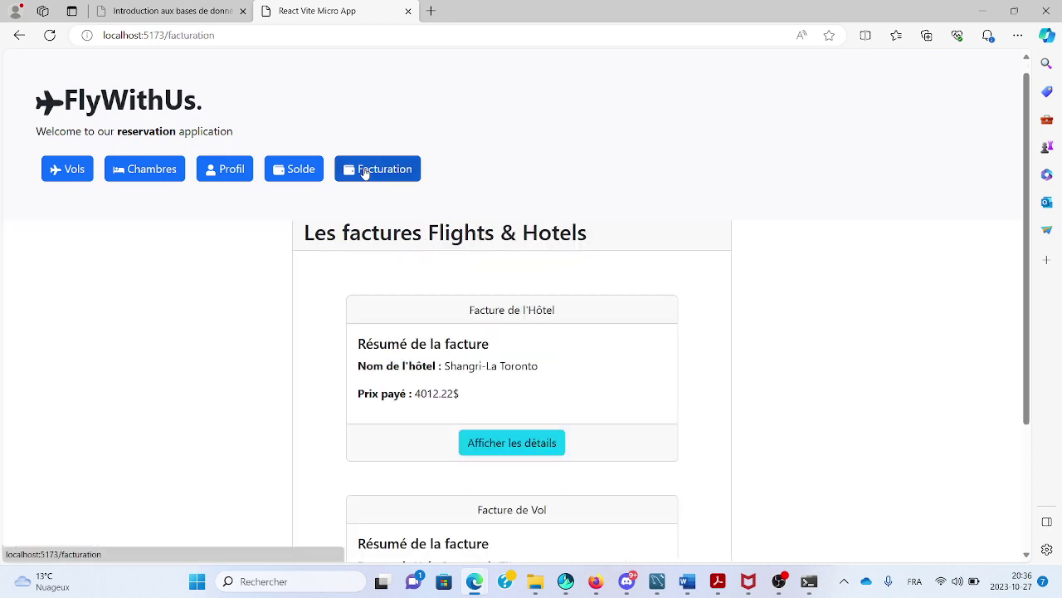
Expand the full details of the hotel and flight invoices.
scroll(492, 332, "down", 1)
scroll(493, 327, "up", 1)
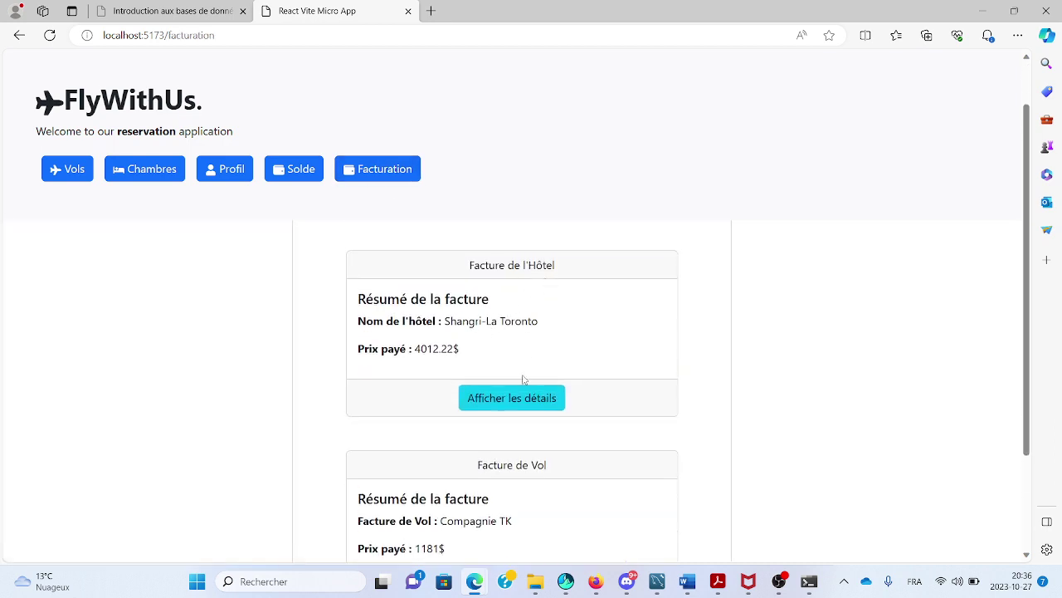
left_click(514, 398)
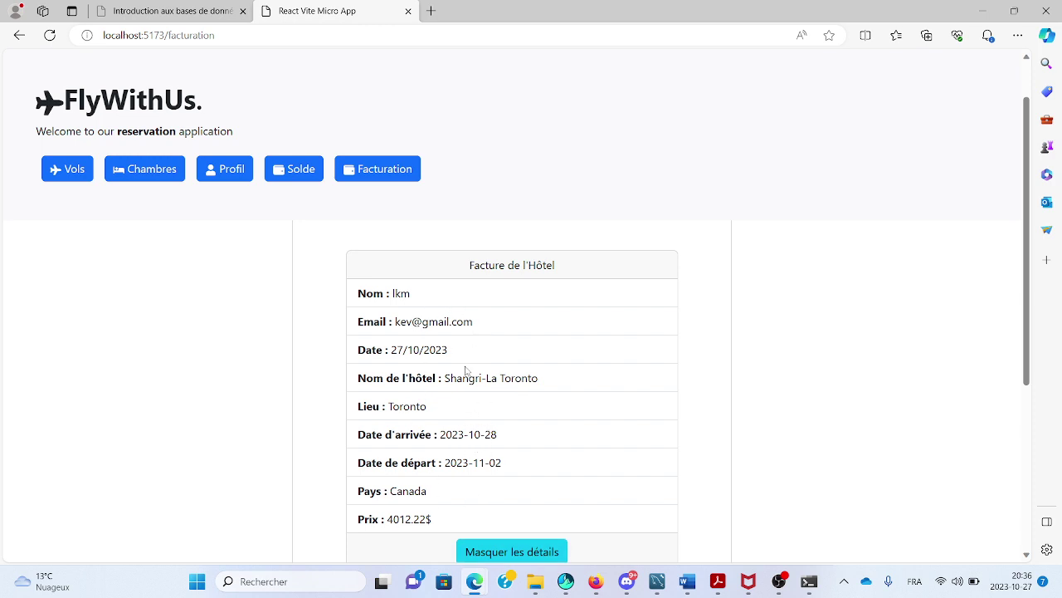
scroll(469, 342, "up", 2)
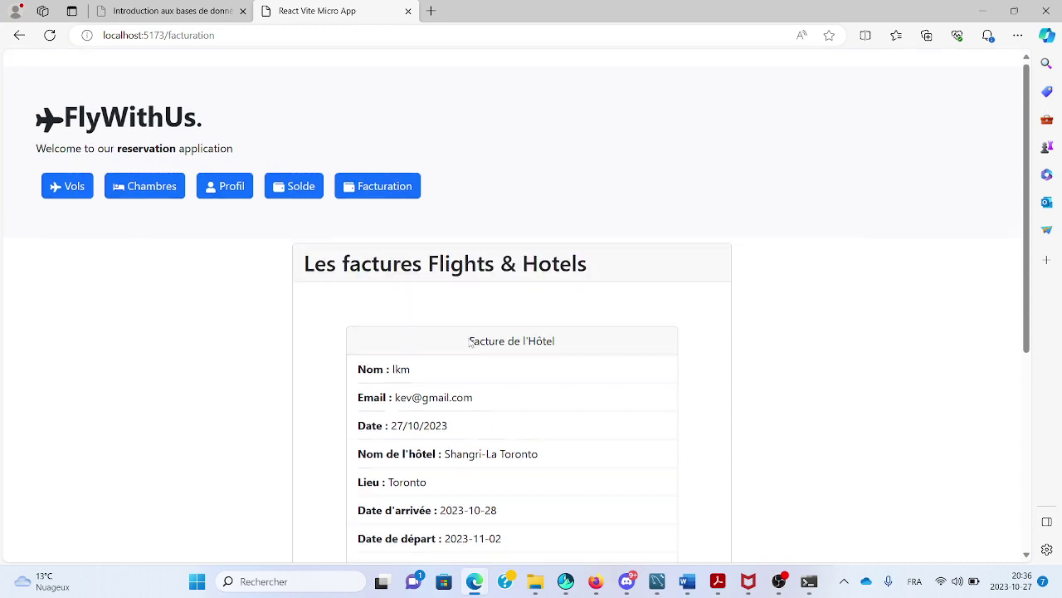
scroll(470, 342, "down", 5)
scroll(470, 342, "up", 5)
scroll(469, 342, "down", 1)
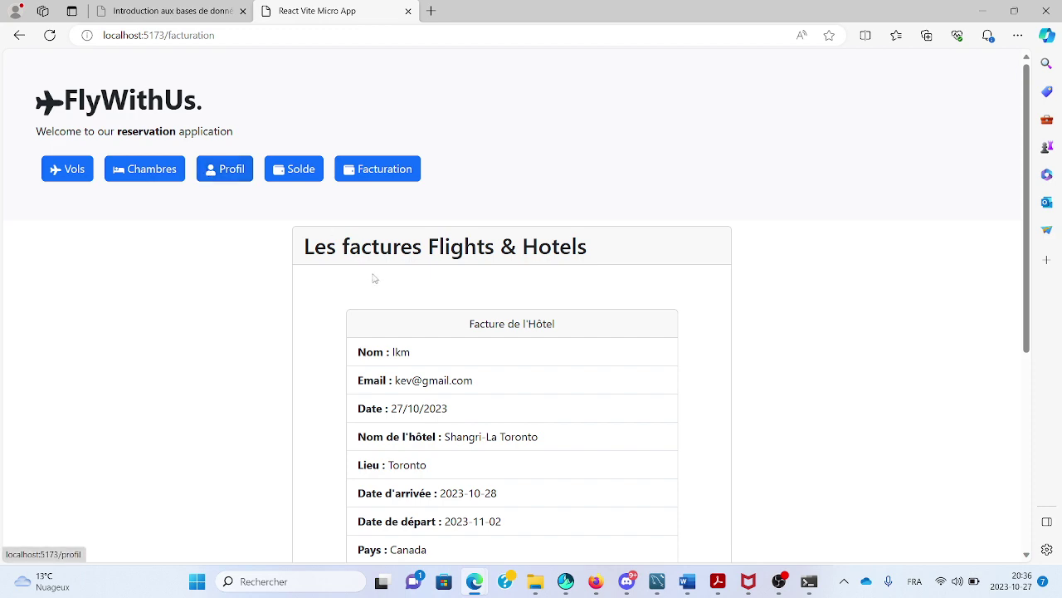
scroll(498, 387, "down", 4)
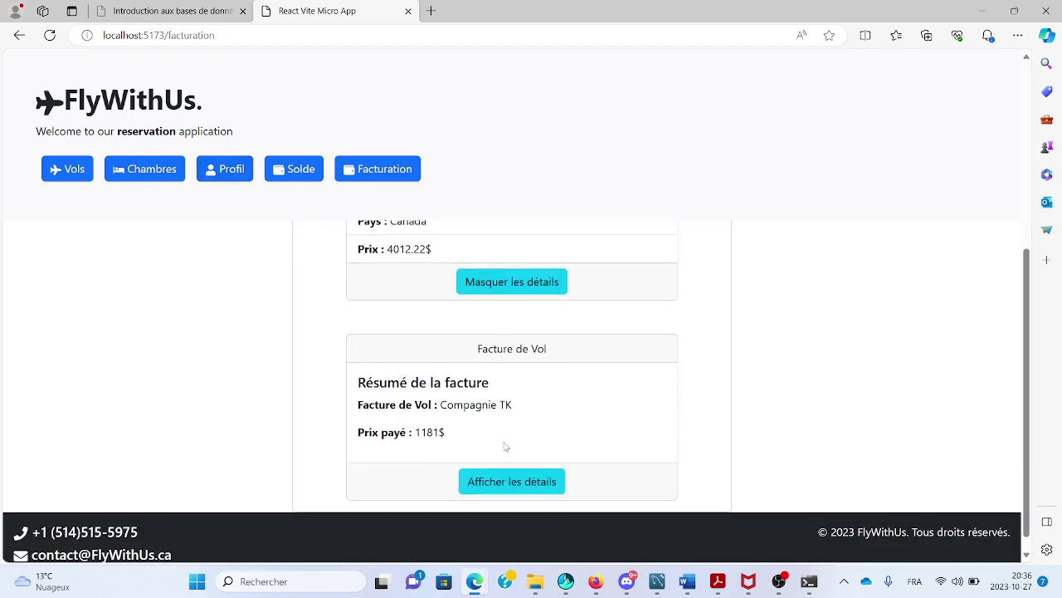
left_click(509, 475)
Log out of the account from the Profil page.
scroll(505, 479, "down", 2)
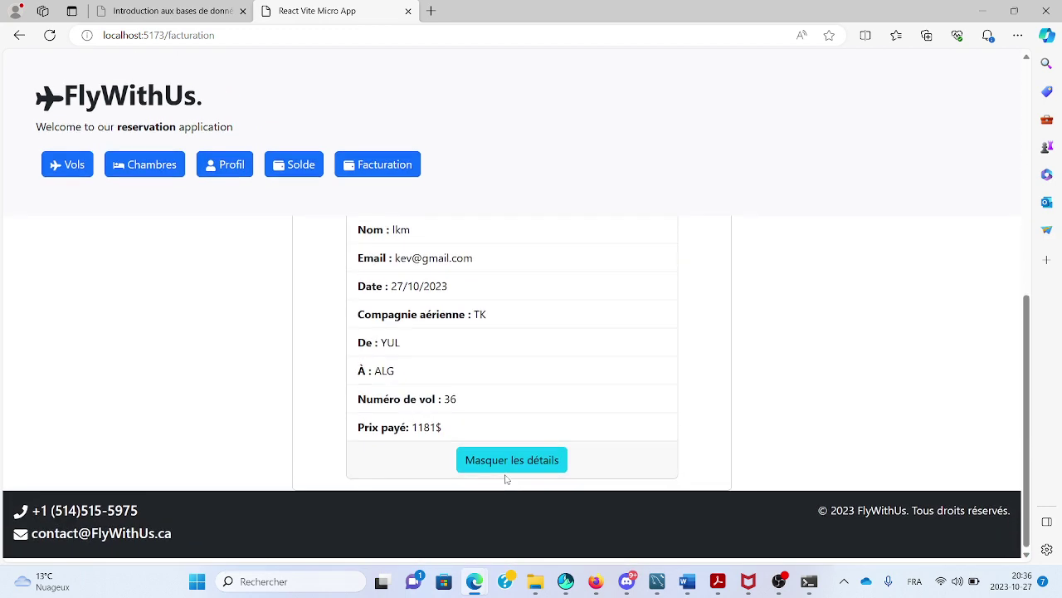
scroll(507, 479, "up", 10)
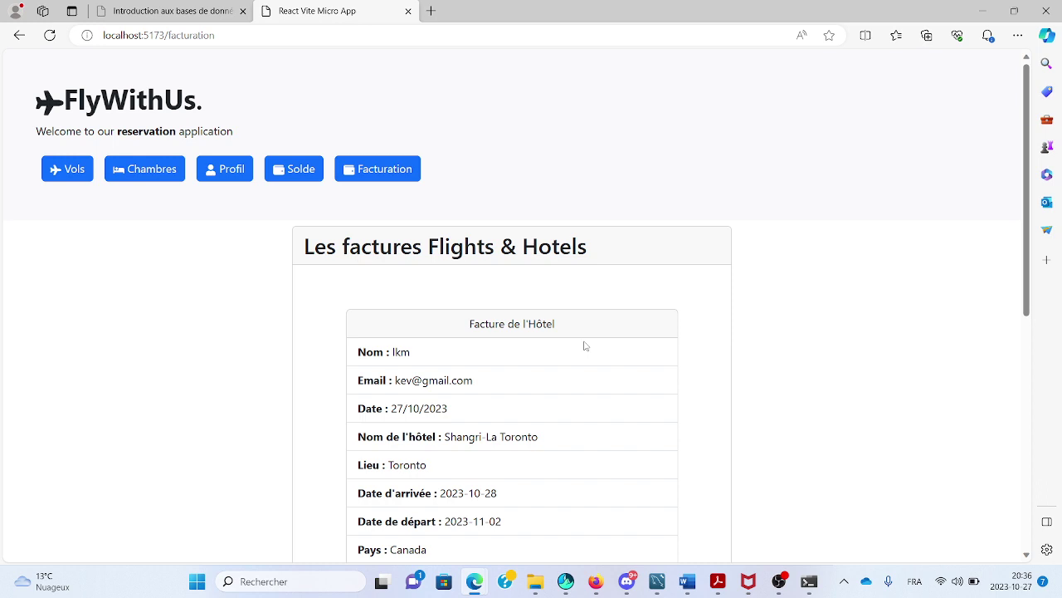
left_click(223, 172)
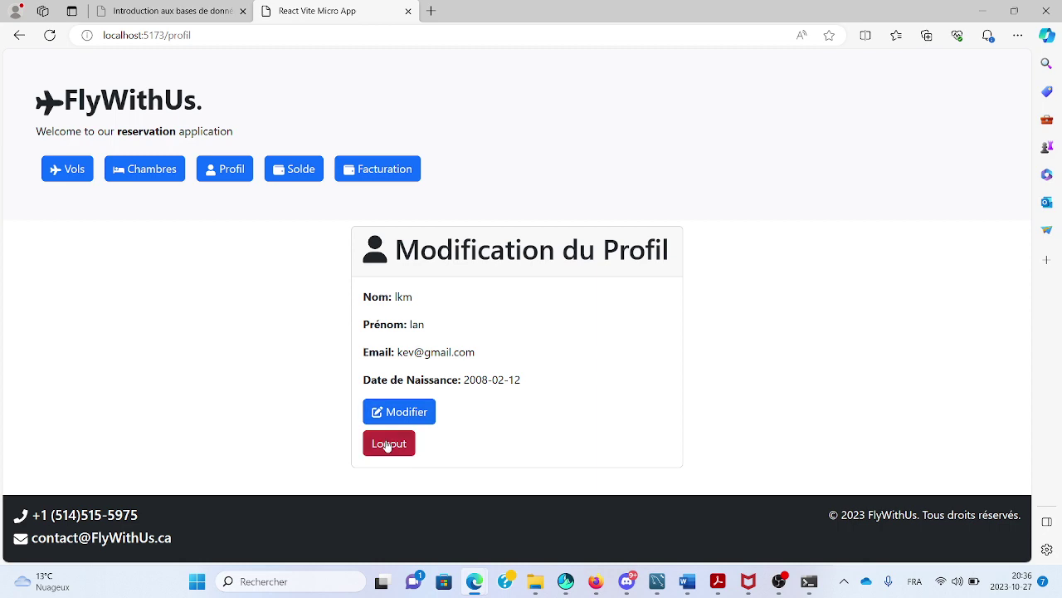
left_click(387, 440)
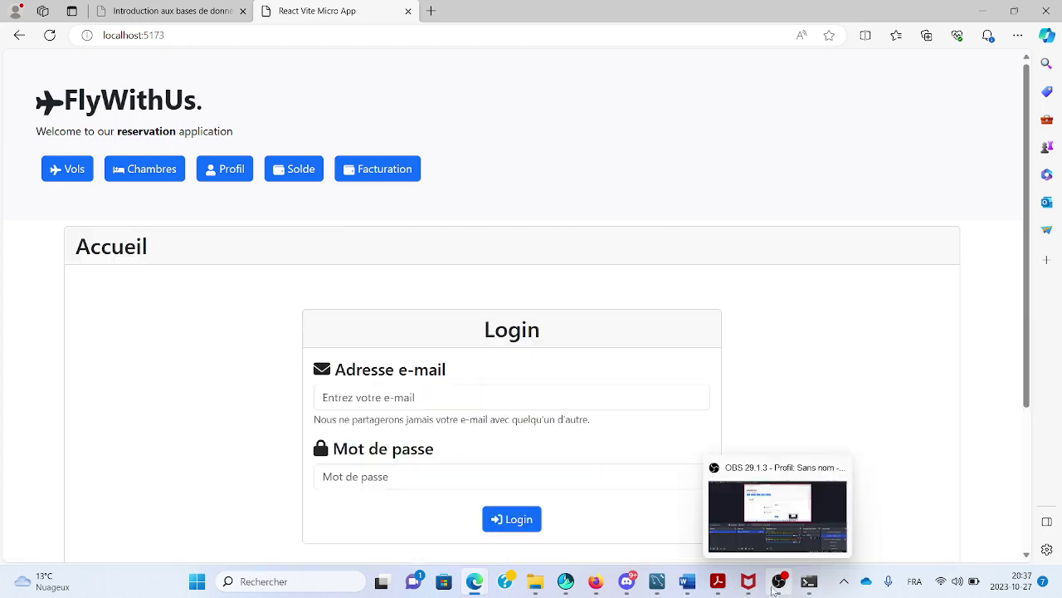